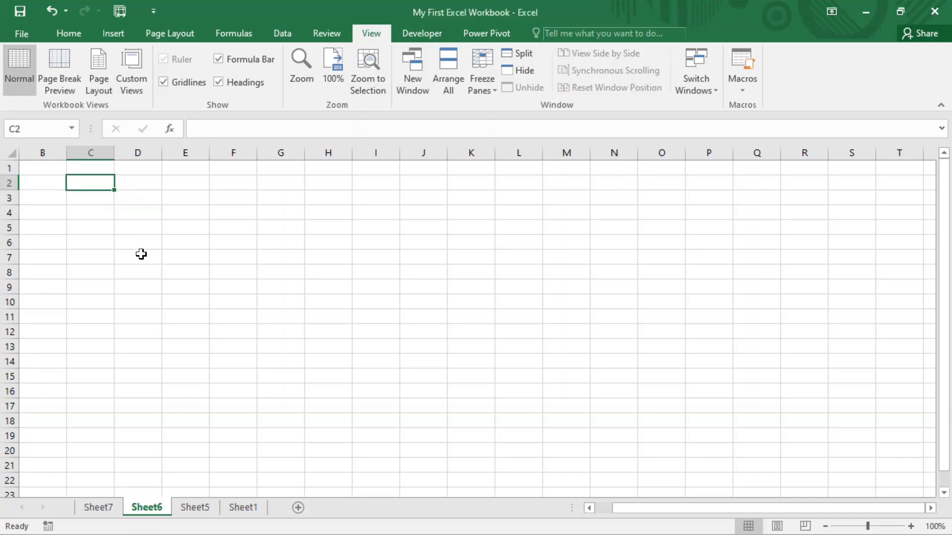
- Select cell C2 and open the Symbol dialog from the Insert ribbon
click(92, 237)
click(93, 183)
click(114, 35)
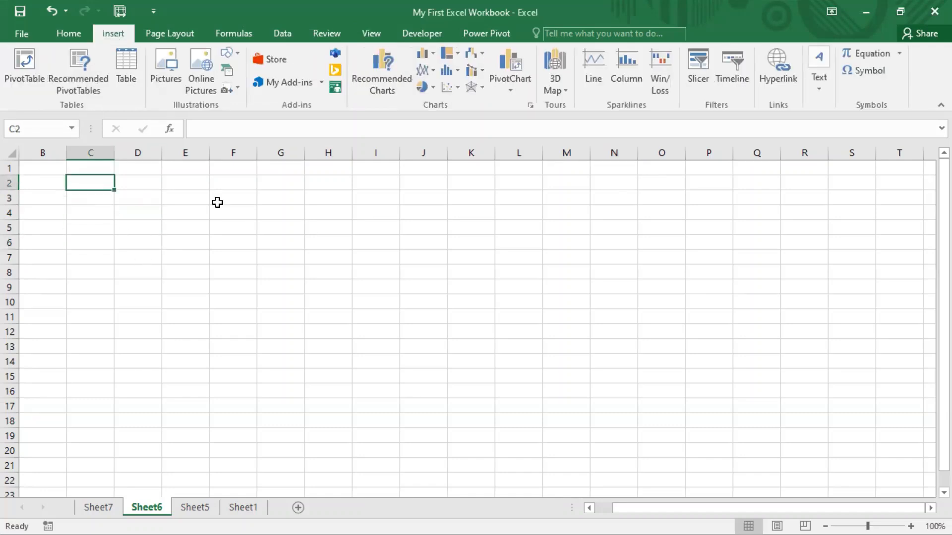
drag(94, 23, 134, 43)
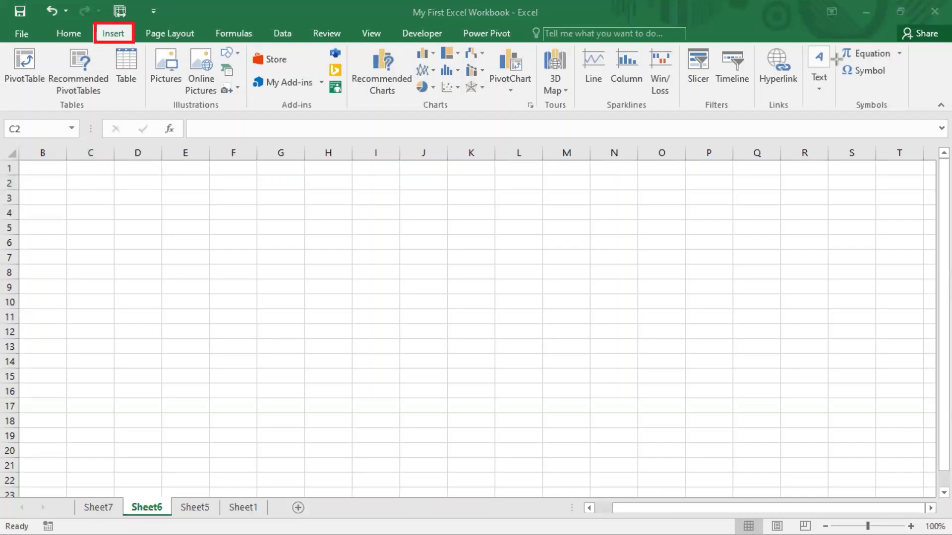
mouse_move(837, 46)
mouse_down()
mouse_move(867, 119)
mouse_move(920, 123)
mouse_move(911, 115)
mouse_up()
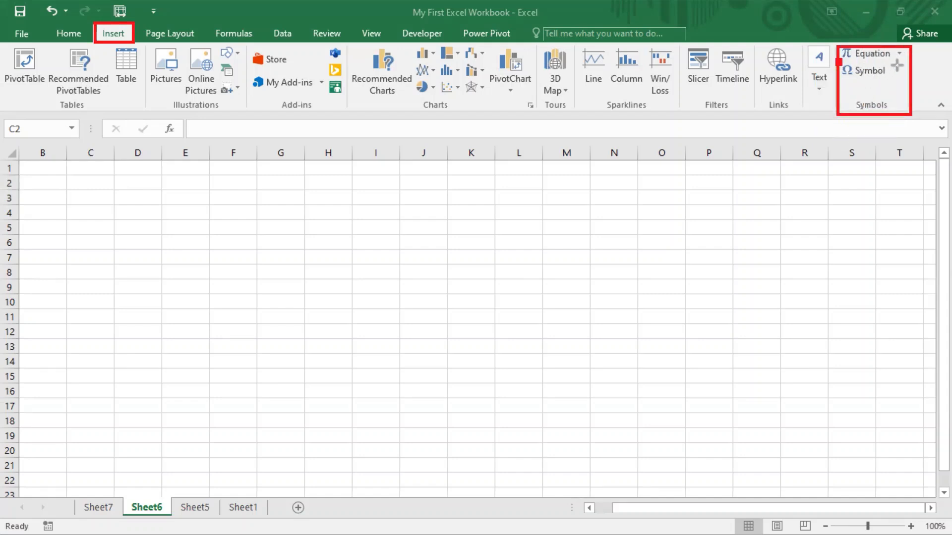
mouse_move(899, 63)
mouse_down()
mouse_move(880, 80)
mouse_move(833, 81)
mouse_up()
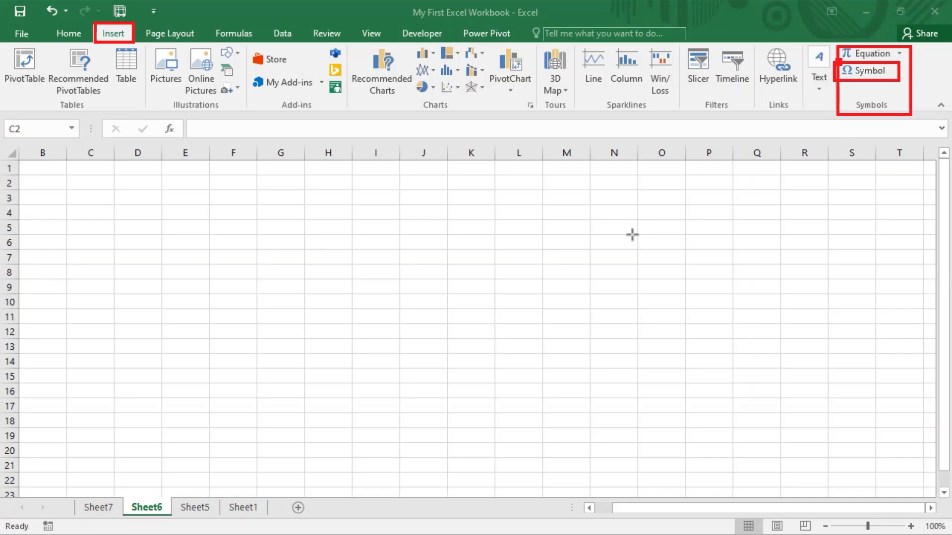
click(571, 384)
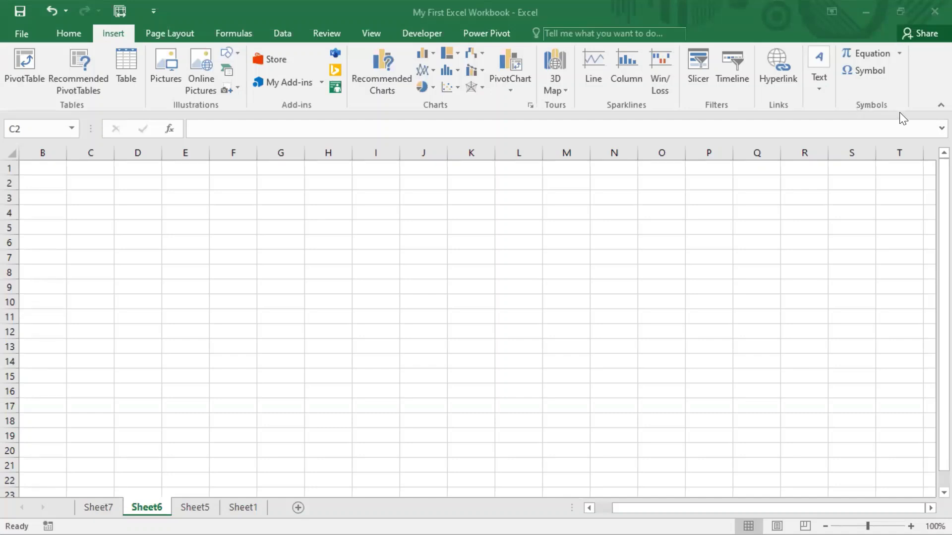
click(874, 70)
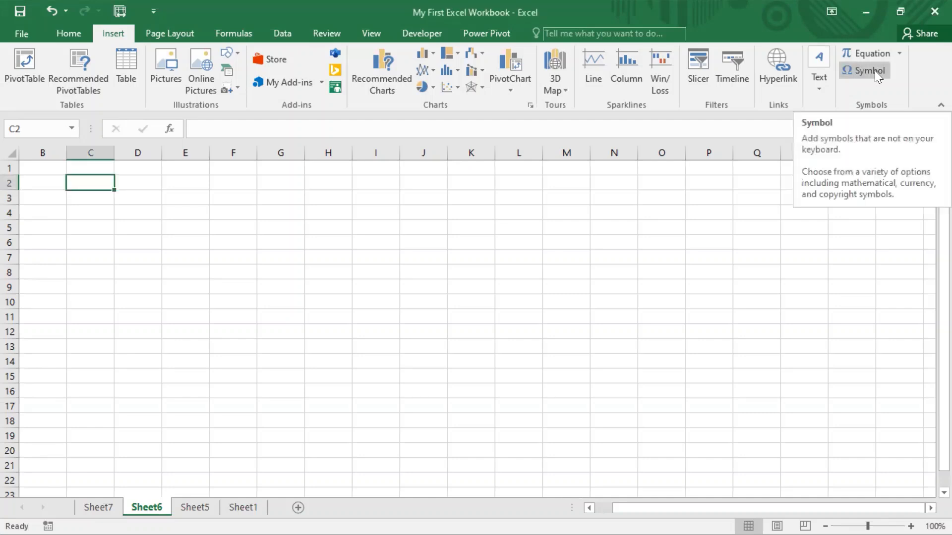
click(874, 71)
- Switch the symbol font to Algerian, then back to (normal text)
drag(474, 41, 396, 40)
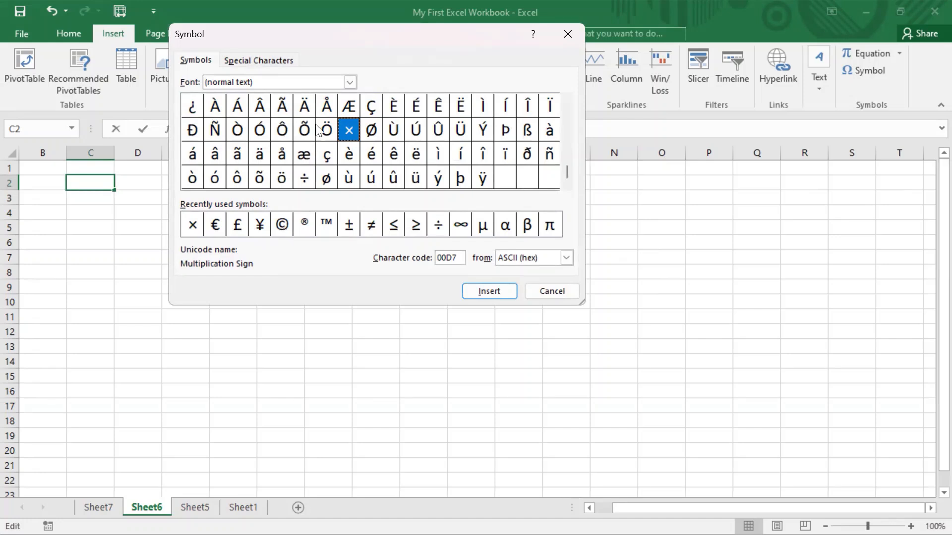
click(349, 82)
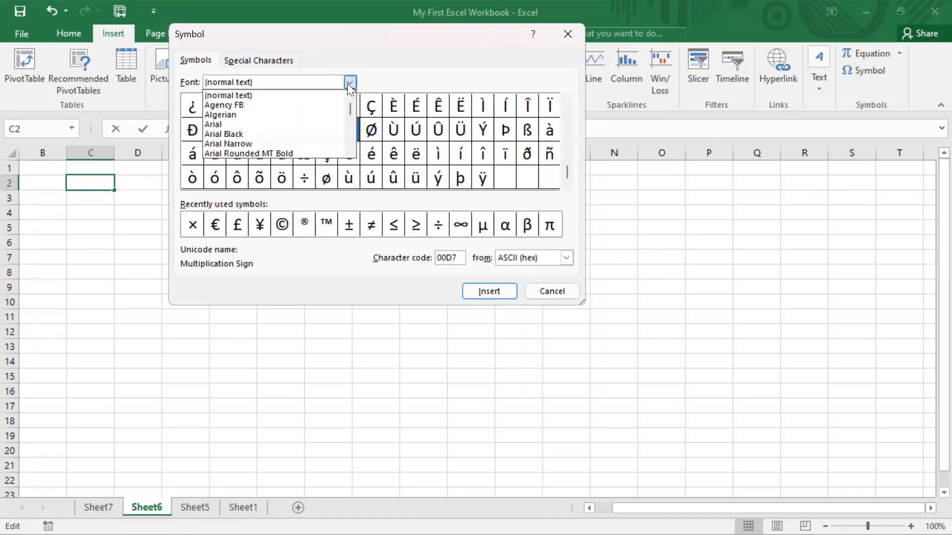
click(238, 113)
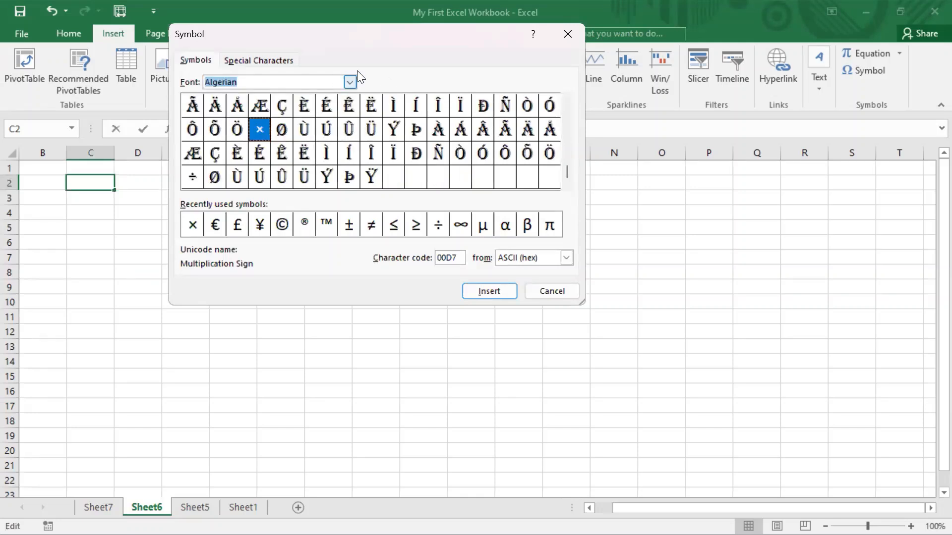
click(350, 83)
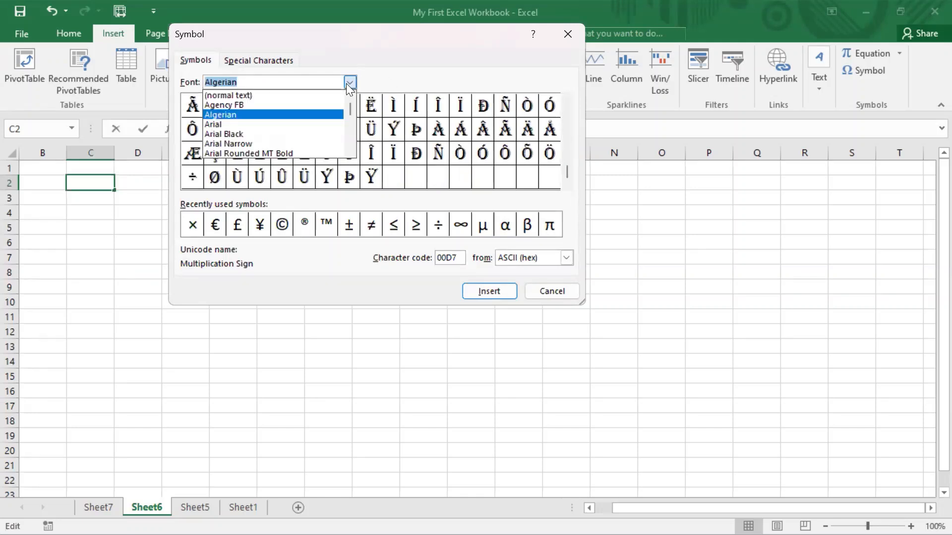
click(281, 95)
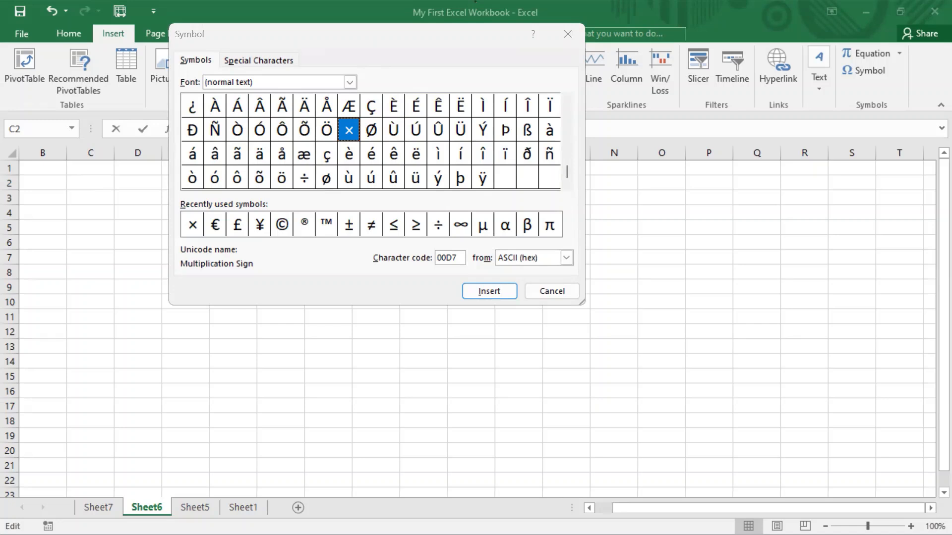
- Browse the Special Characters list and the Symbols tab, then close the dialog
click(271, 59)
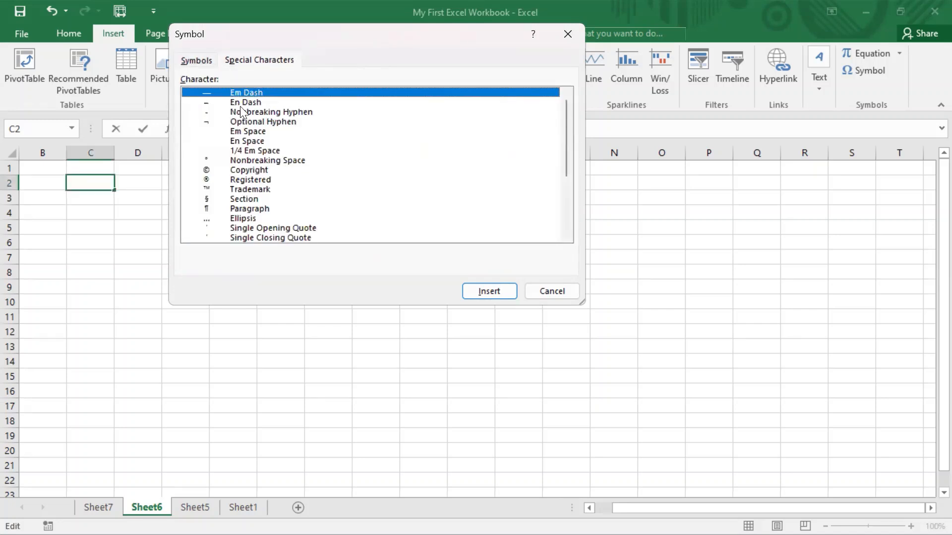
scroll(371, 152, down, 2)
scroll(352, 133, down, 2)
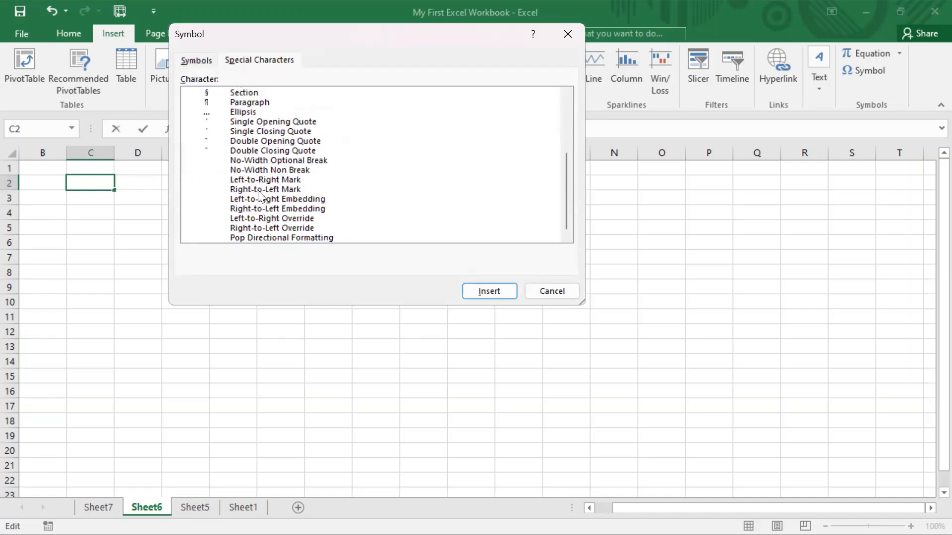
scroll(309, 186, up, 4)
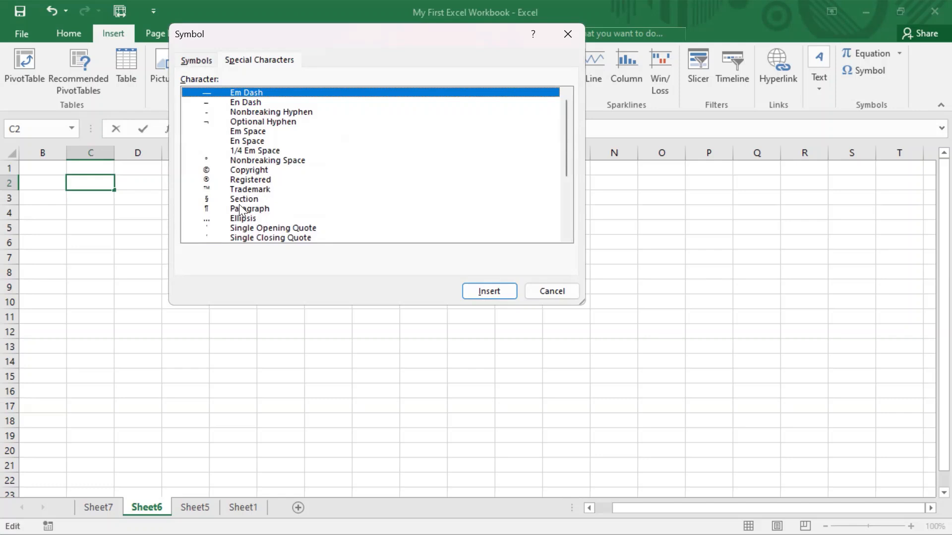
click(196, 62)
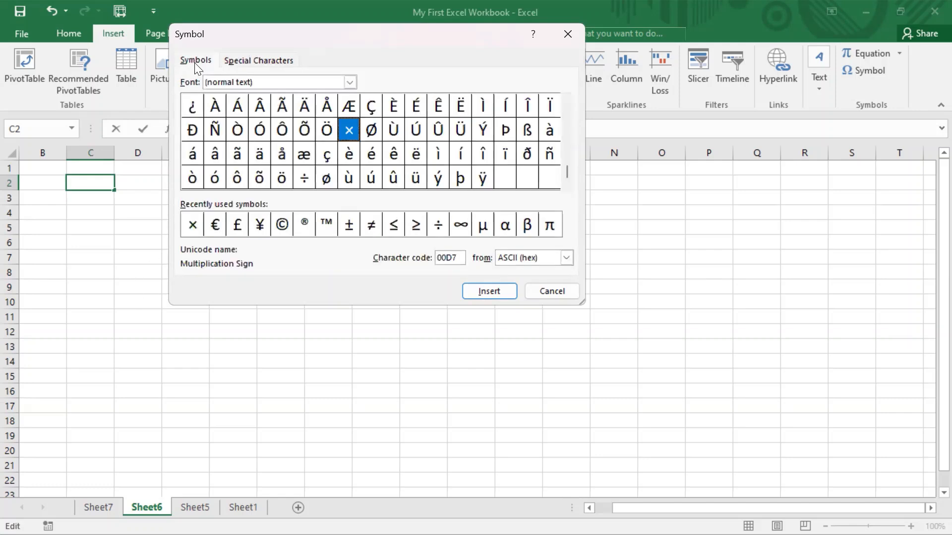
click(290, 62)
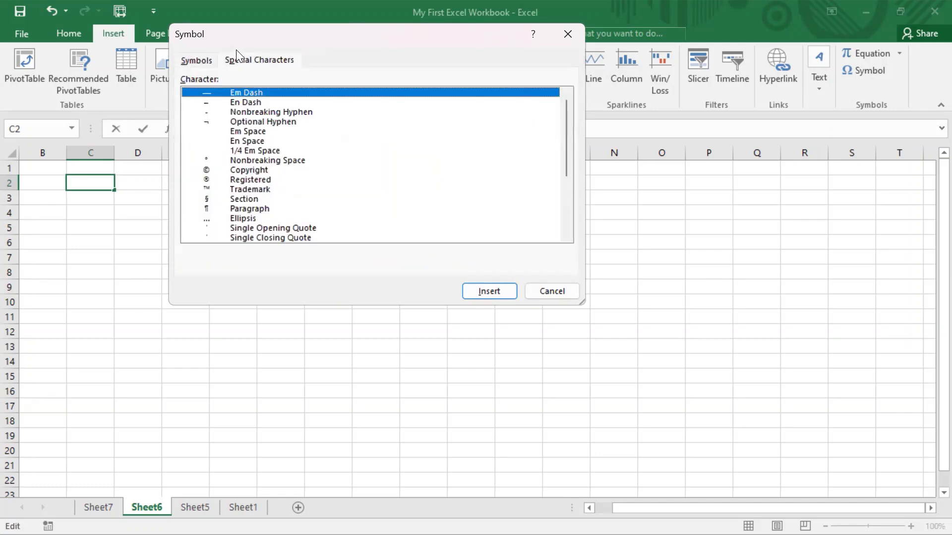
click(196, 57)
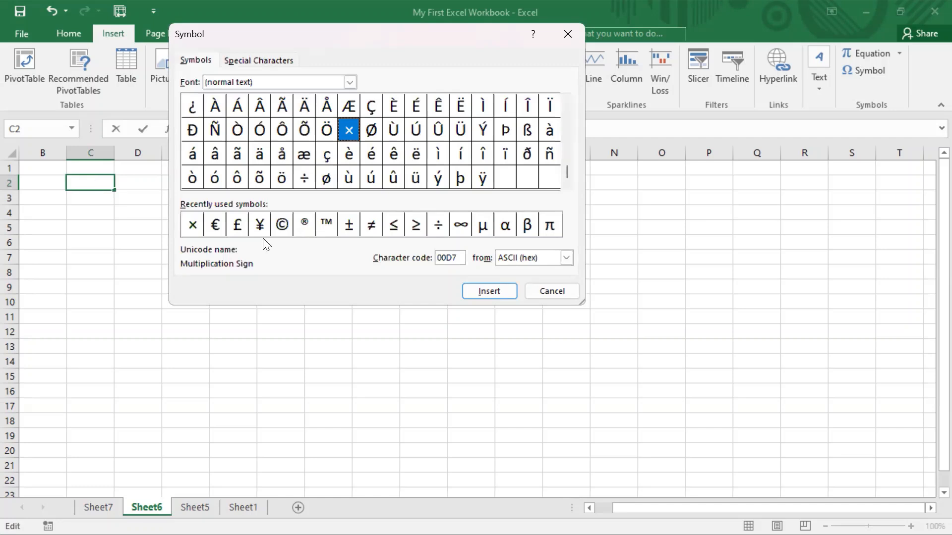
key(Escape)
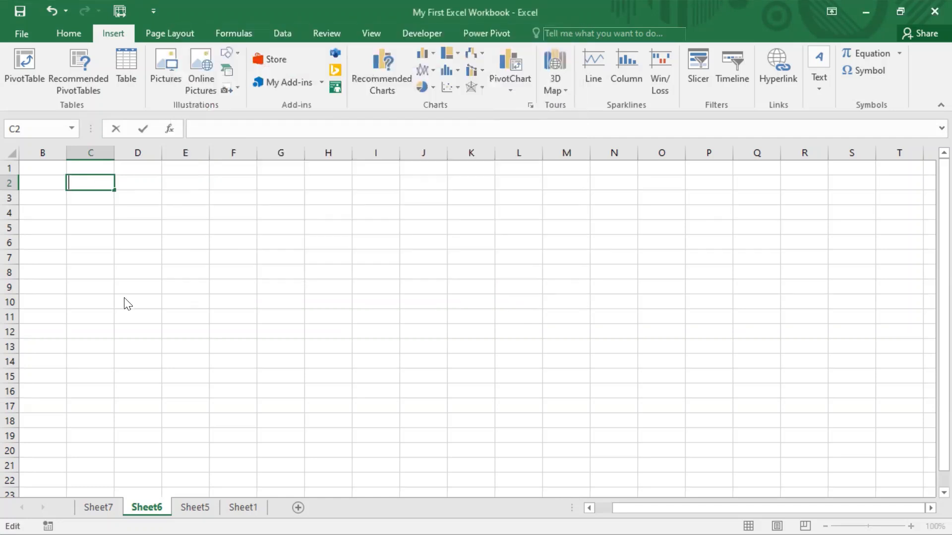
- Select cell B2, and briefly open and close the Symbol dialog
click(123, 301)
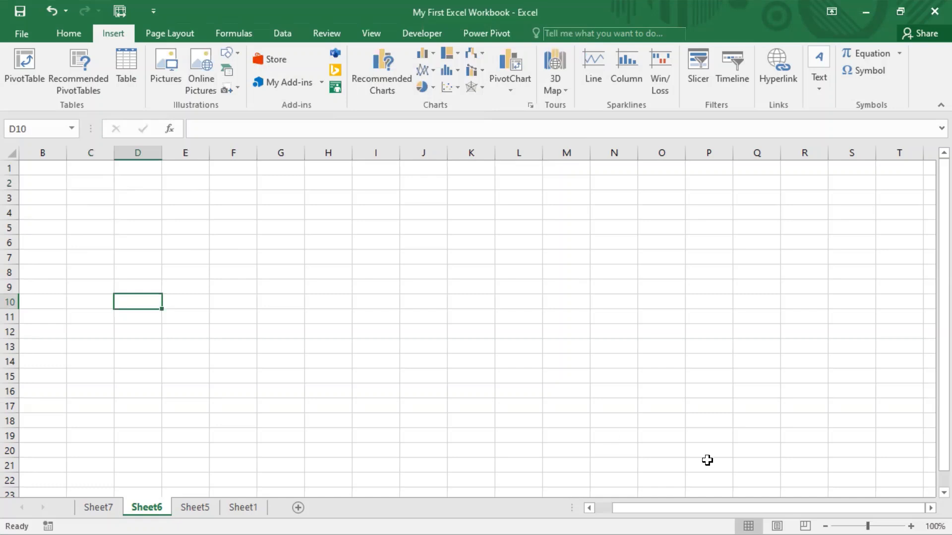
drag(704, 508, 677, 508)
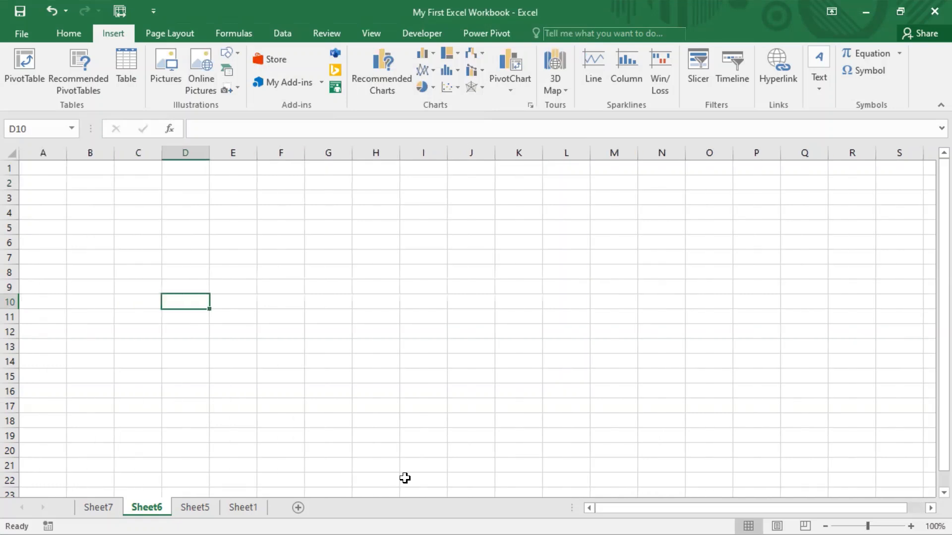
click(91, 180)
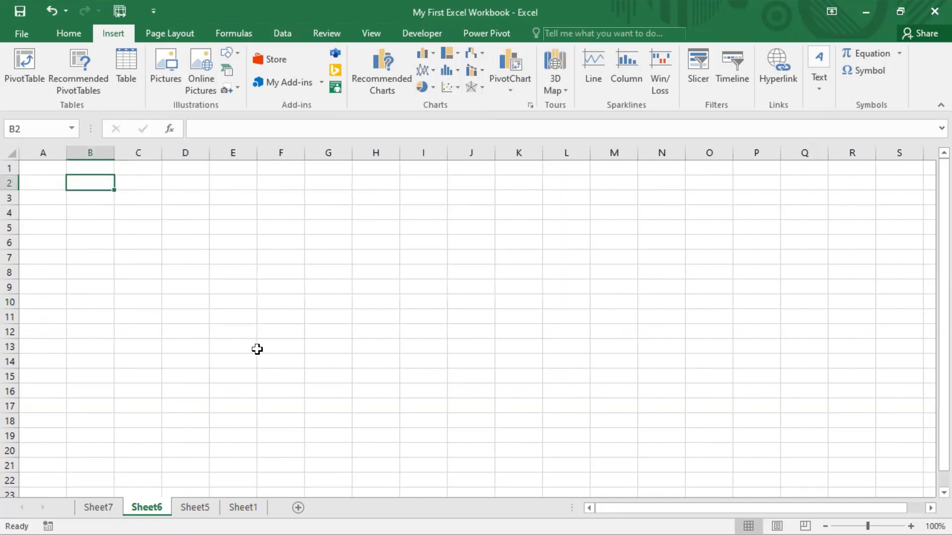
click(870, 70)
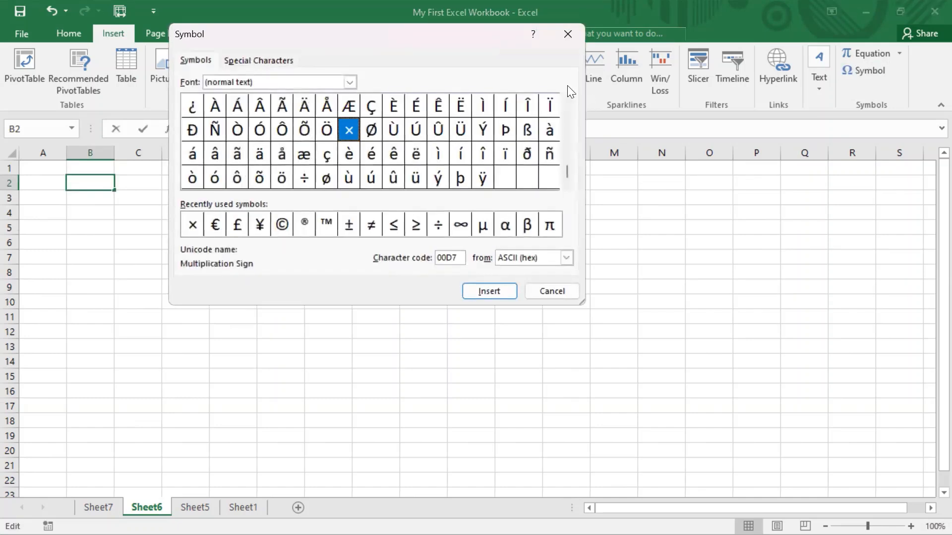
click(569, 36)
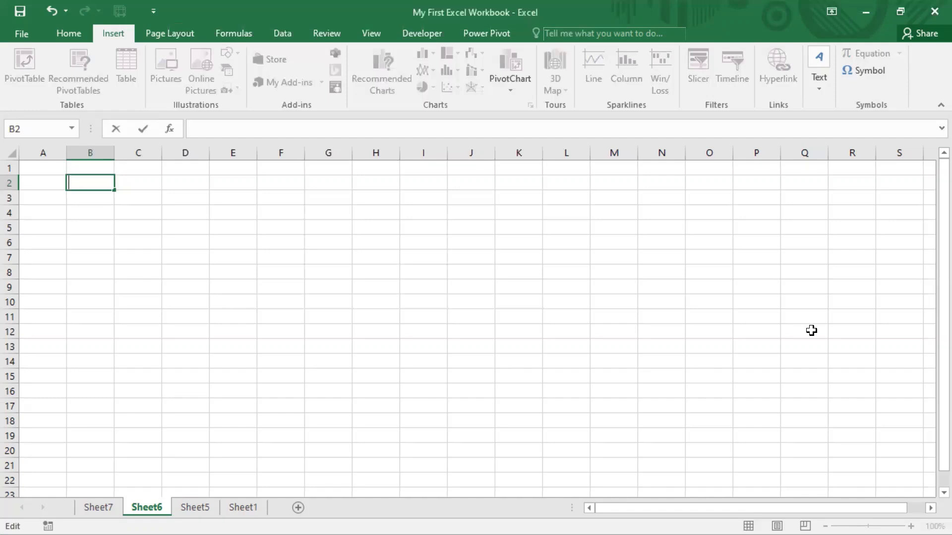
- Reopen the Symbol dialog and insert the copyright sign © into cell B2
key(alt)
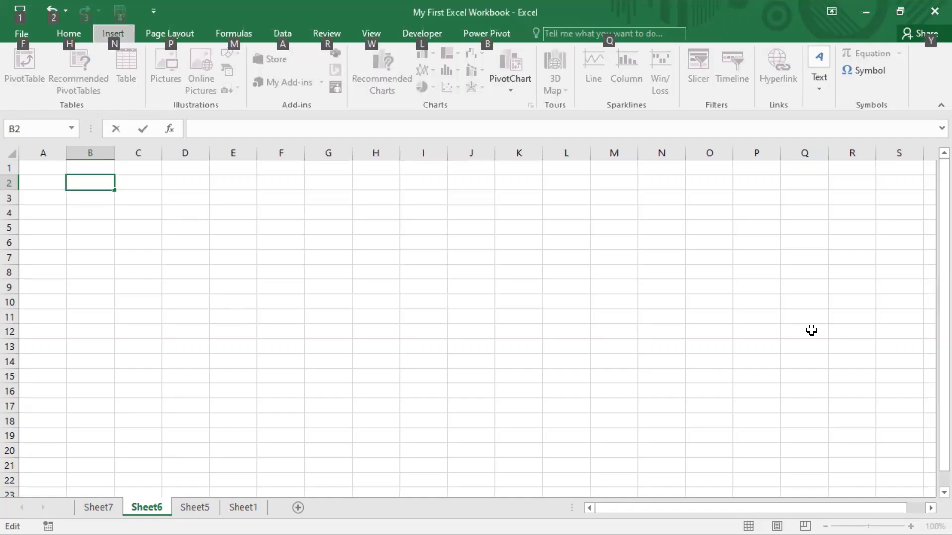
key(n)
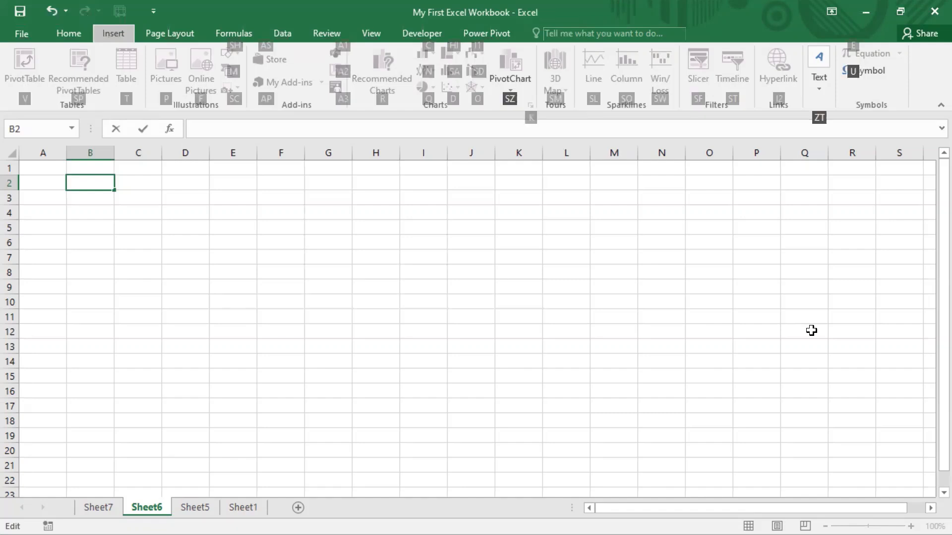
key(u)
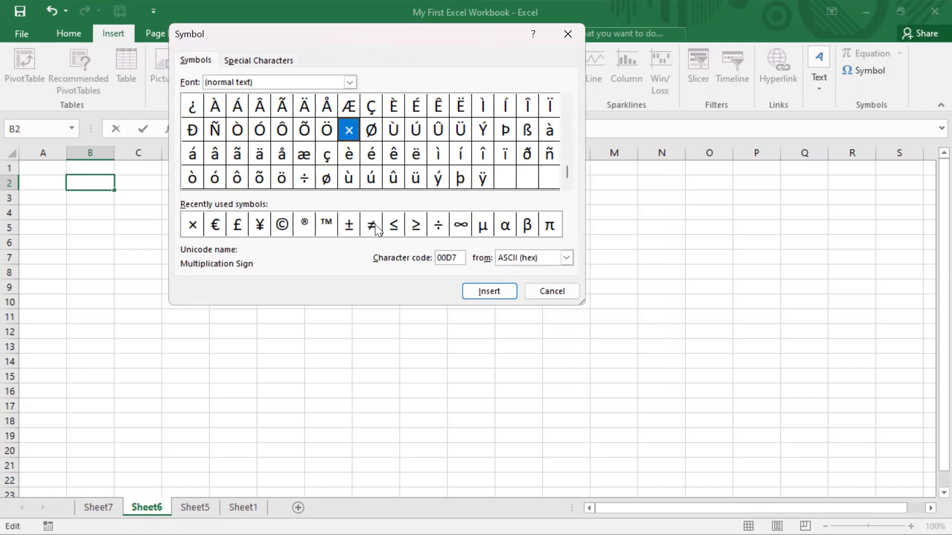
click(282, 226)
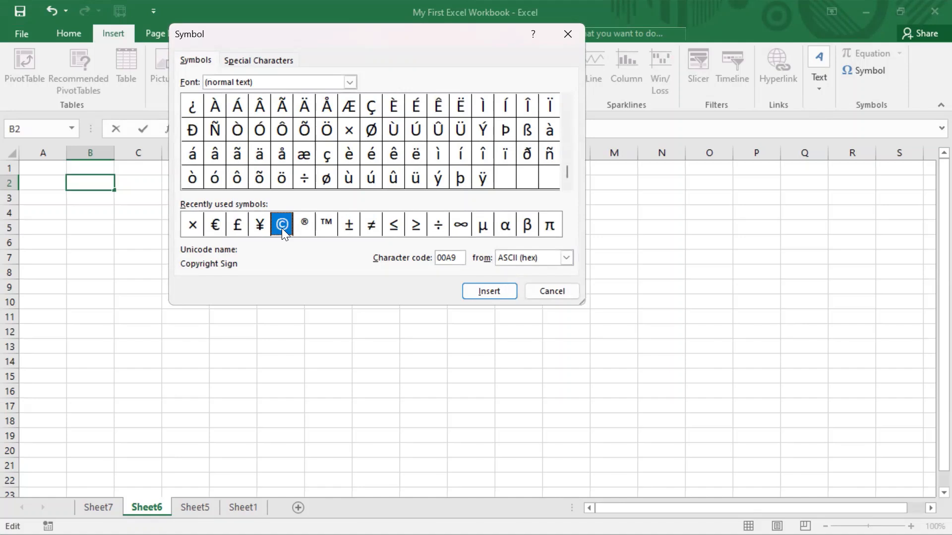
key(Return)
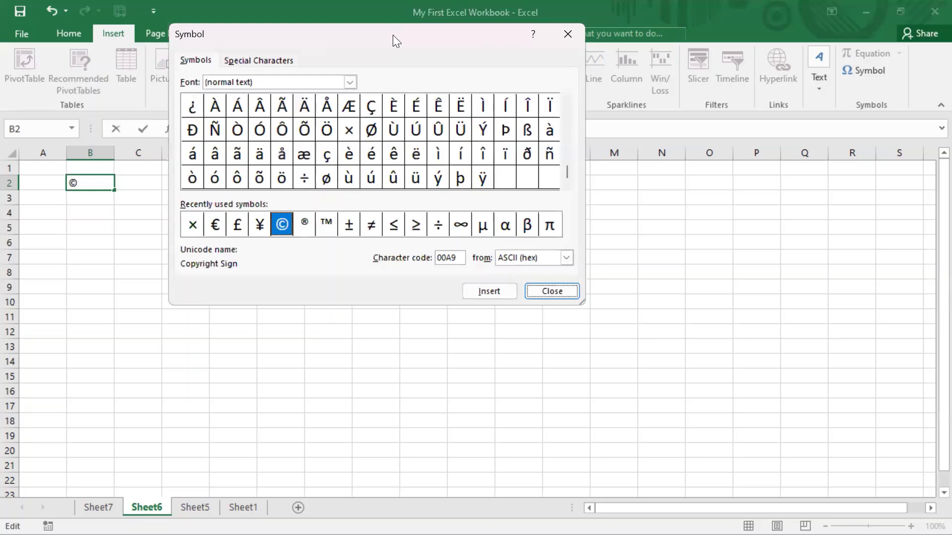
- Insert the Greek small letter beta β after the © in B2, then close the dialog
drag(393, 34, 448, 15)
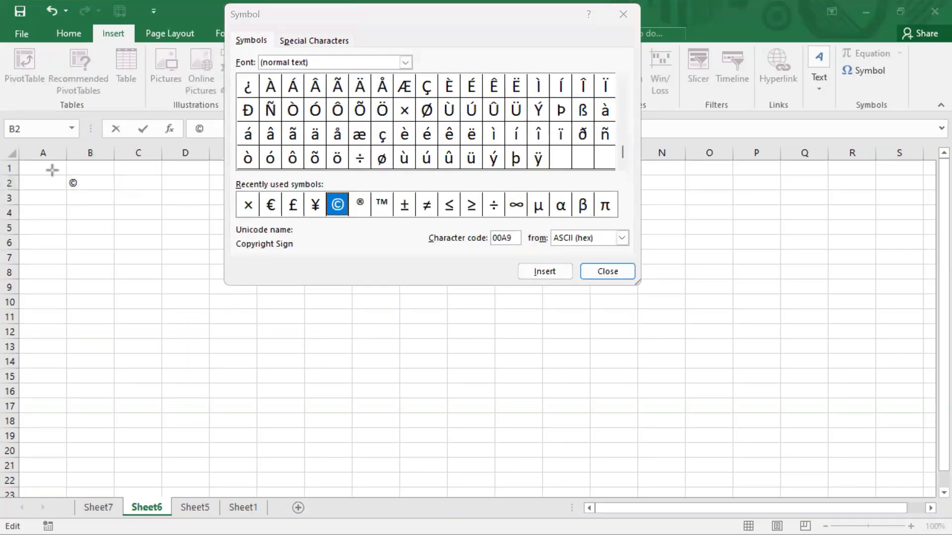
drag(52, 170, 123, 214)
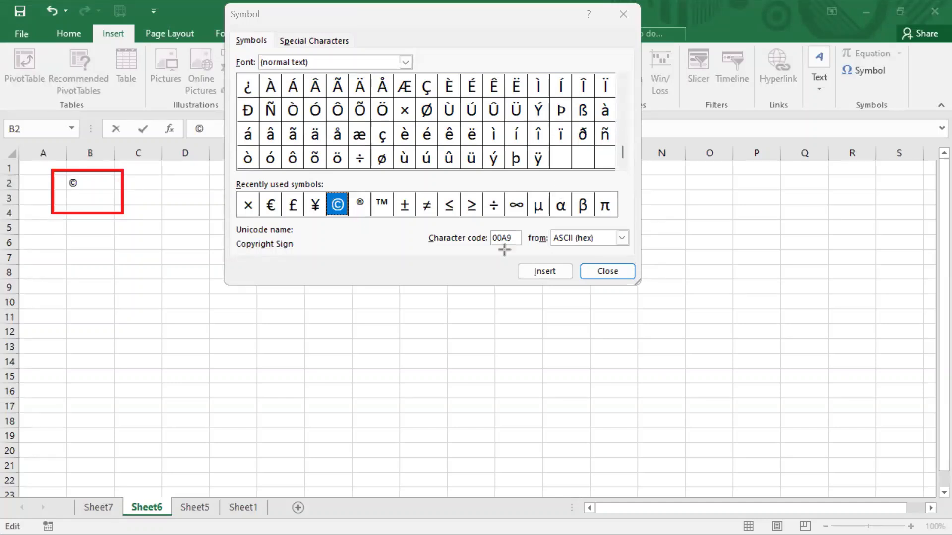
click(539, 210)
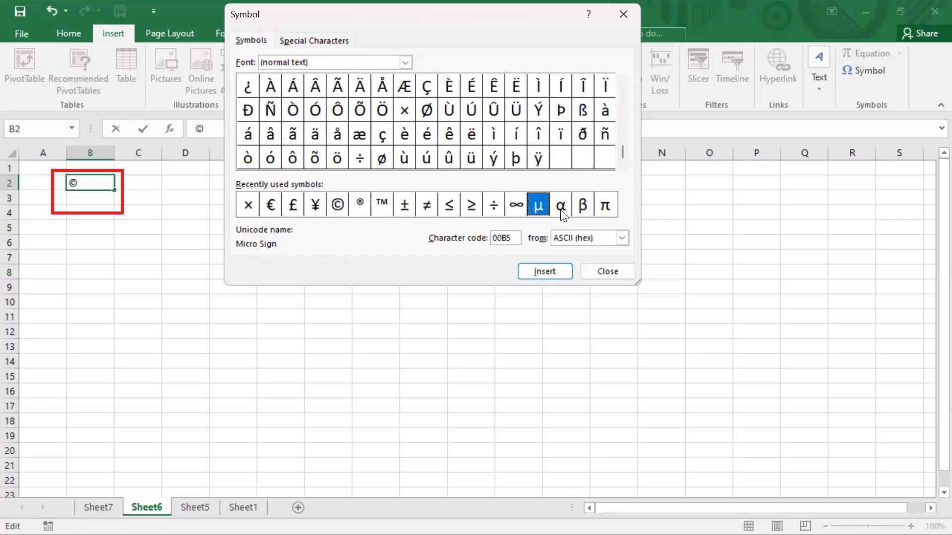
click(561, 208)
click(582, 211)
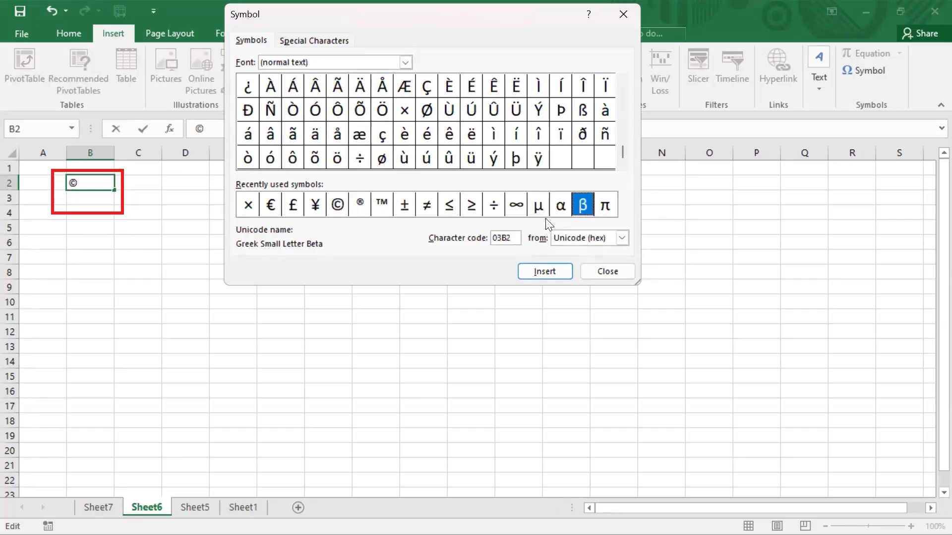
key(Return)
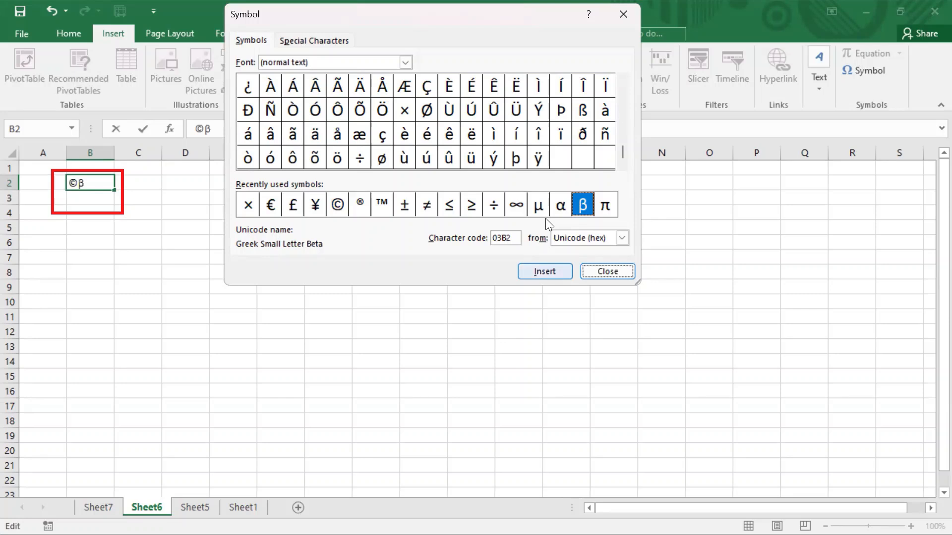
key(Return)
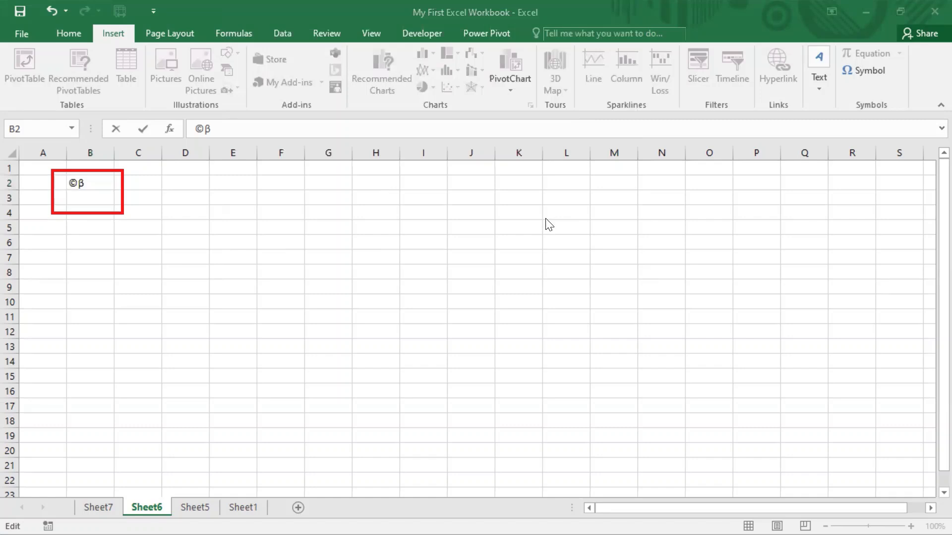
click(88, 183)
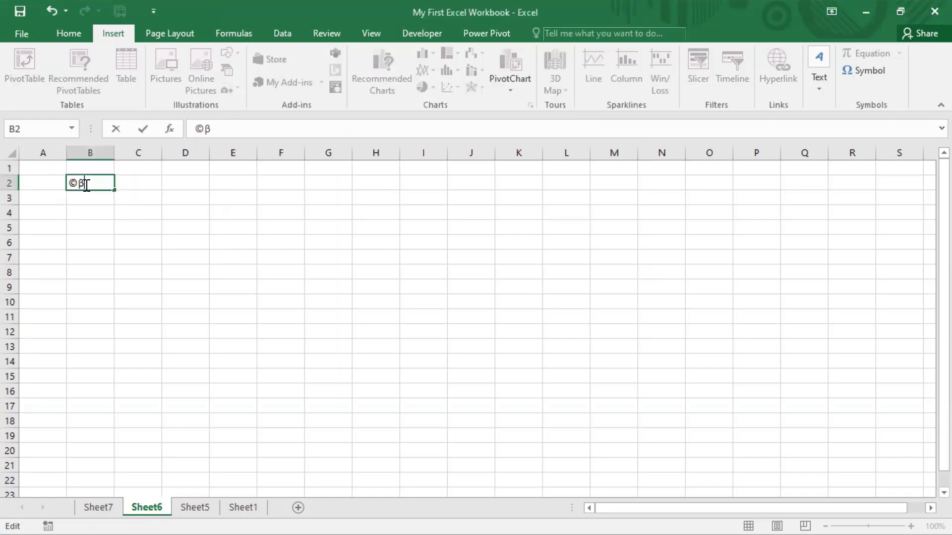
- Select cell B5, open the On-Screen Keyboard from the Start search, and move its window above the sheet
click(96, 253)
click(116, 203)
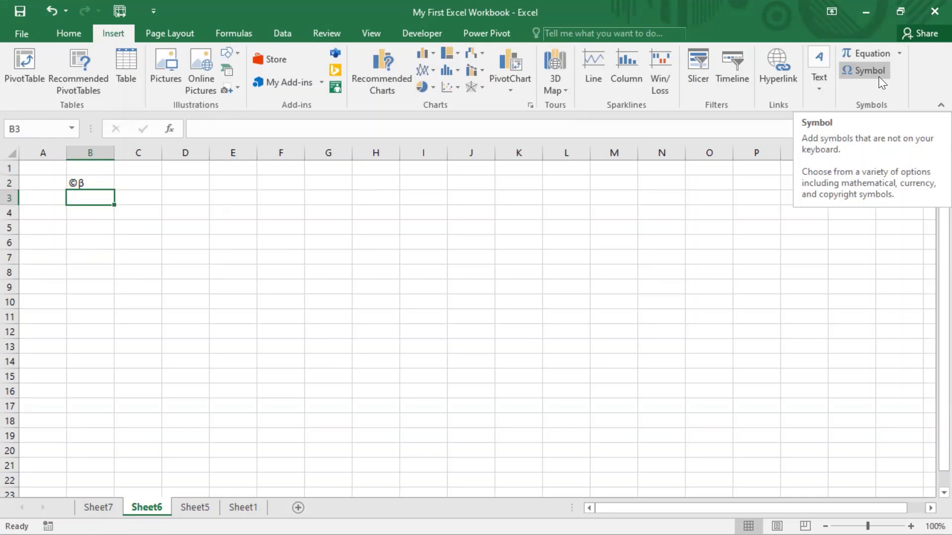
click(94, 223)
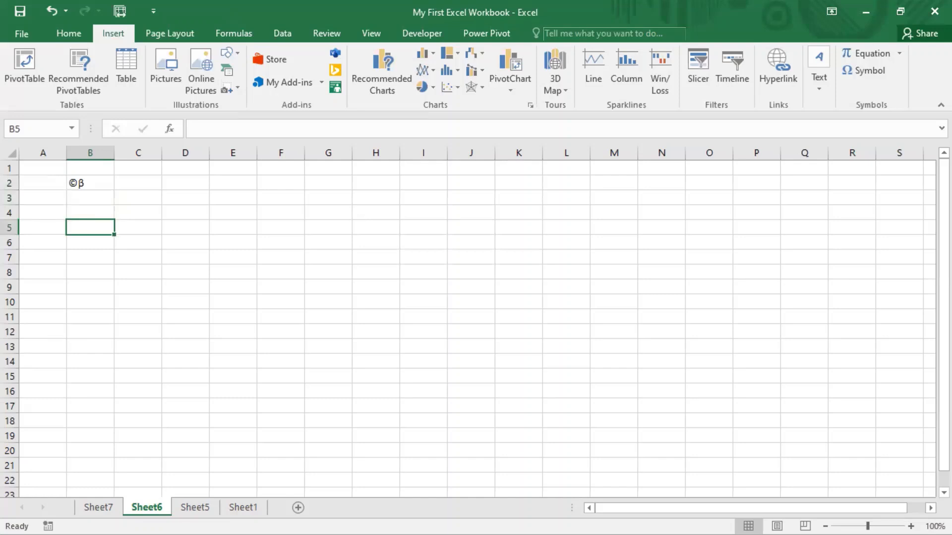
key(super)
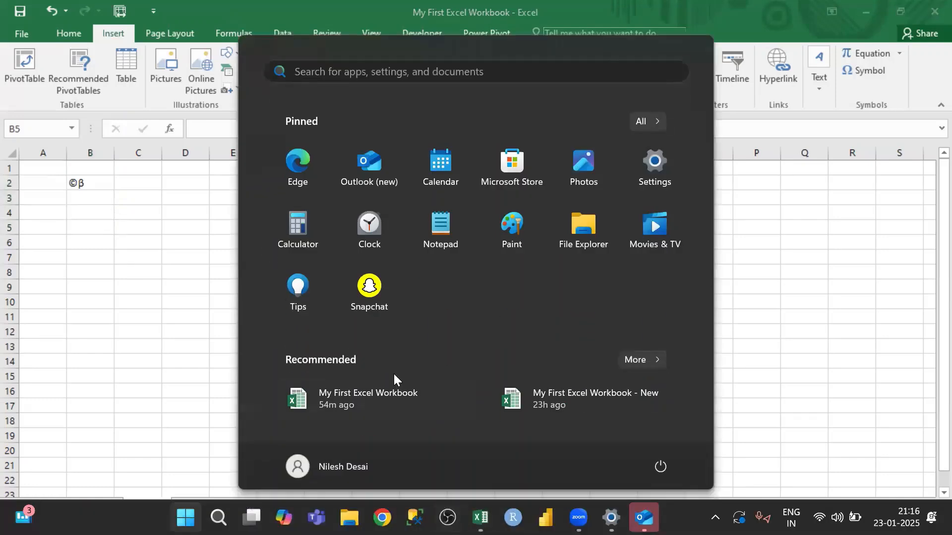
text(ons)
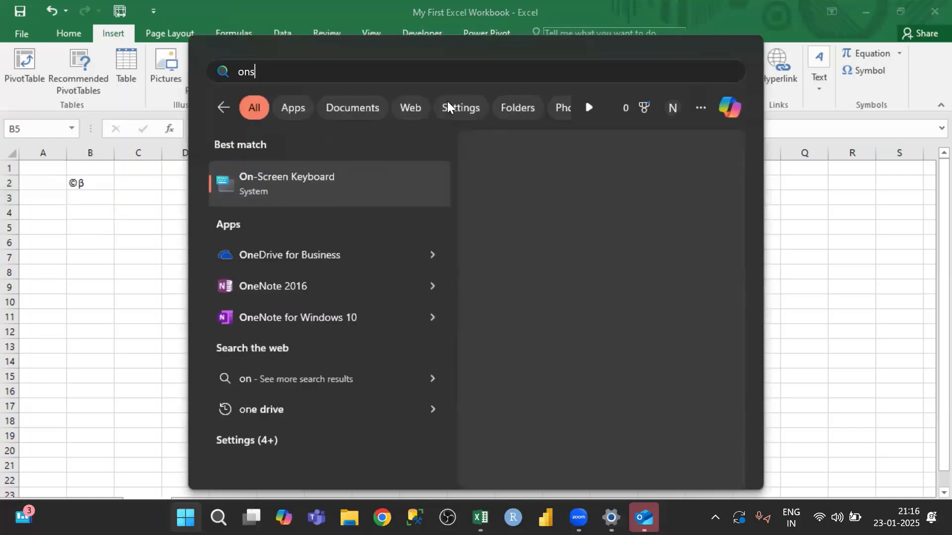
click(346, 185)
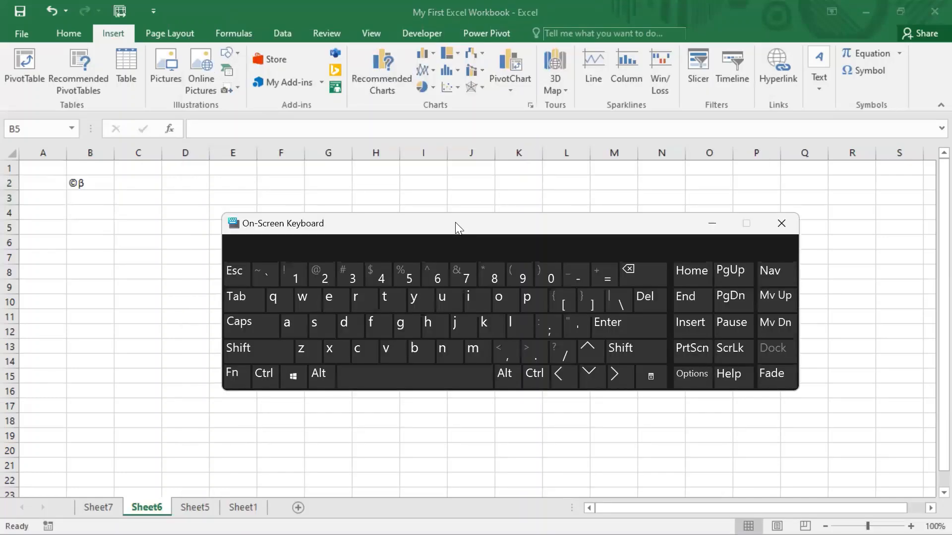
drag(457, 227, 598, 114)
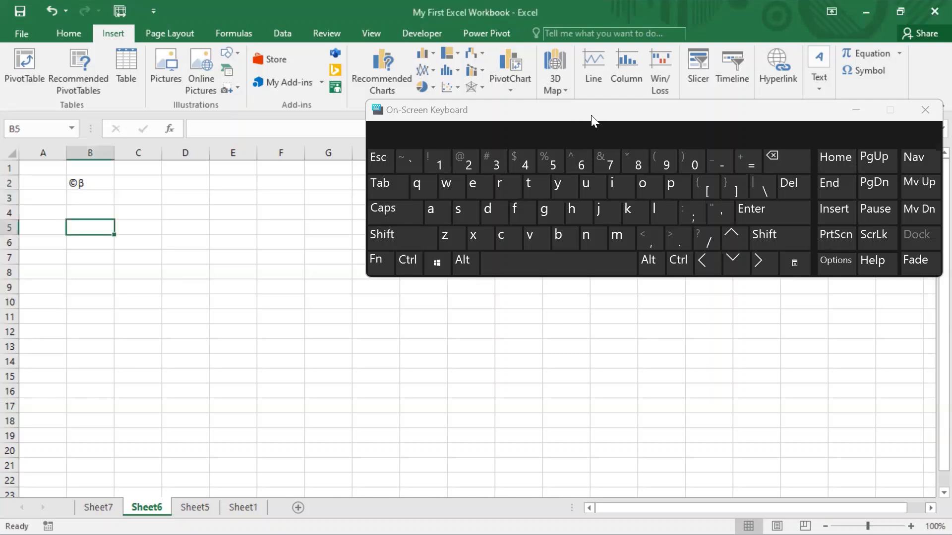
click(146, 181)
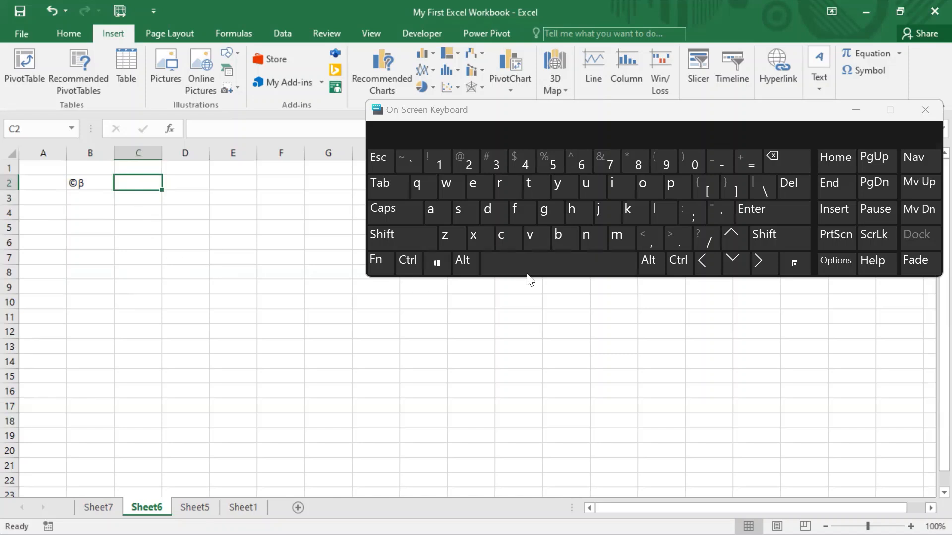
click(461, 260)
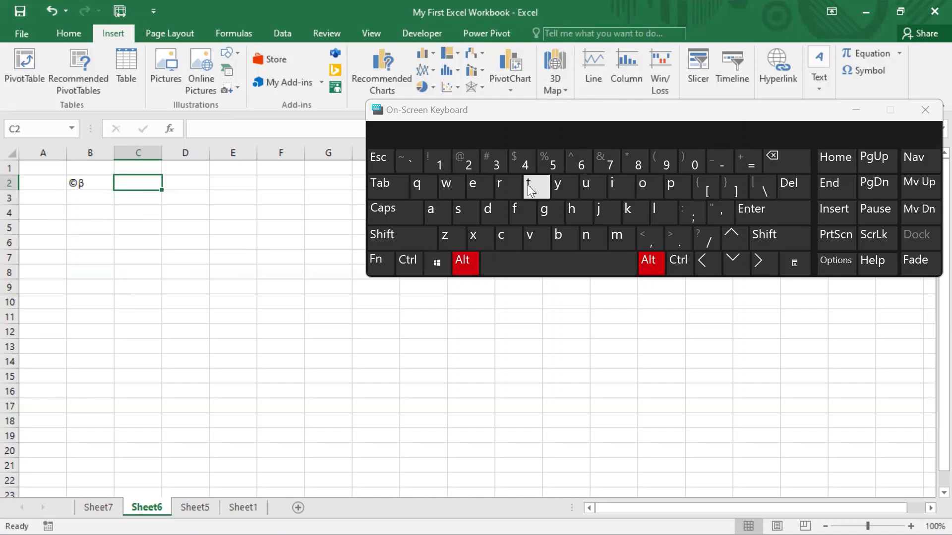
click(468, 166)
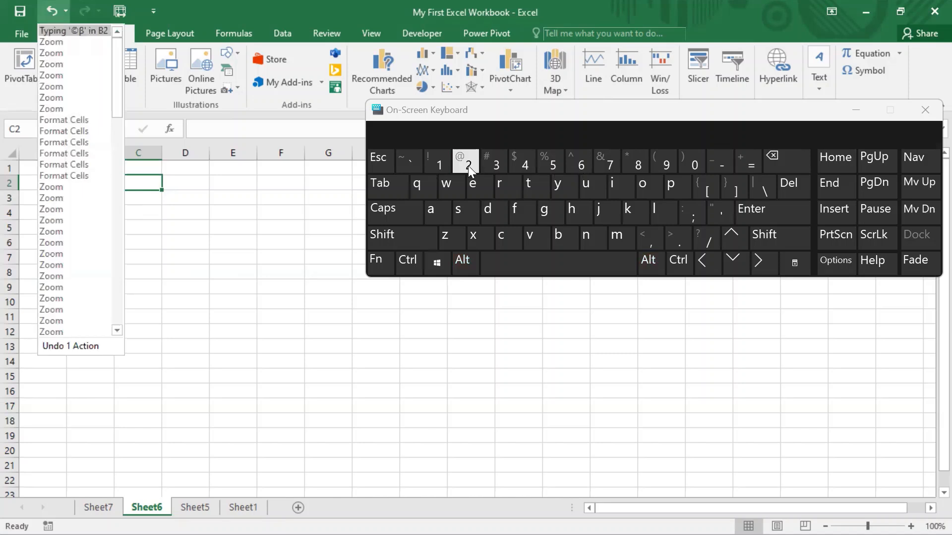
click(468, 165)
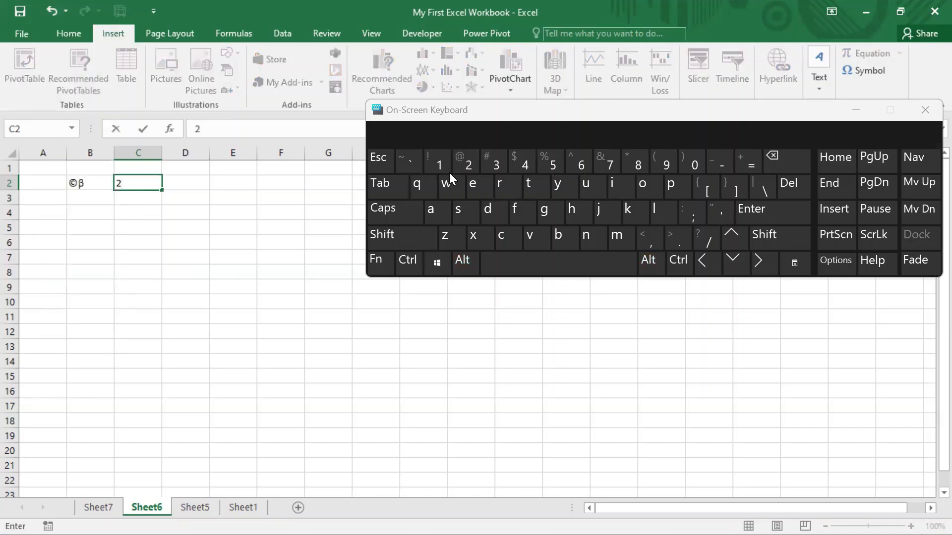
click(463, 261)
key(super)
click(471, 165)
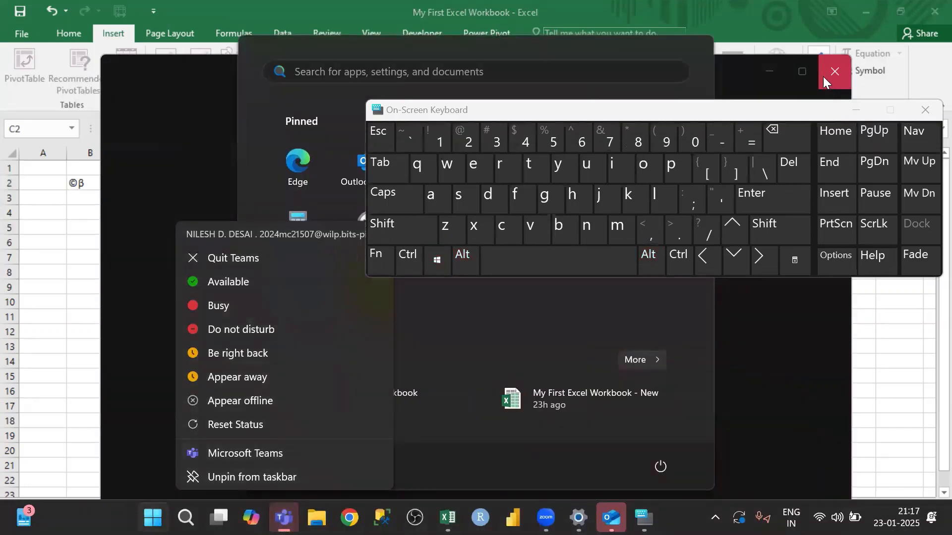
click(743, 80)
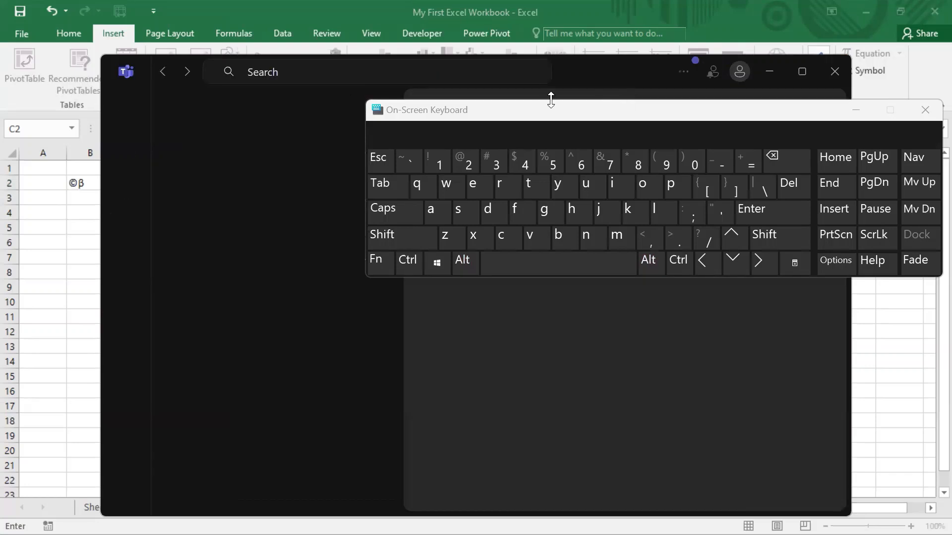
click(839, 71)
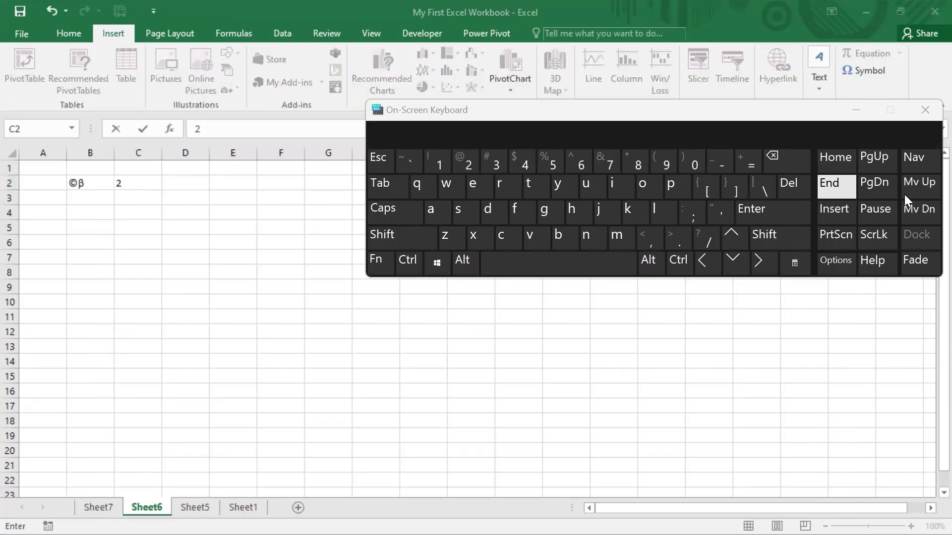
click(920, 114)
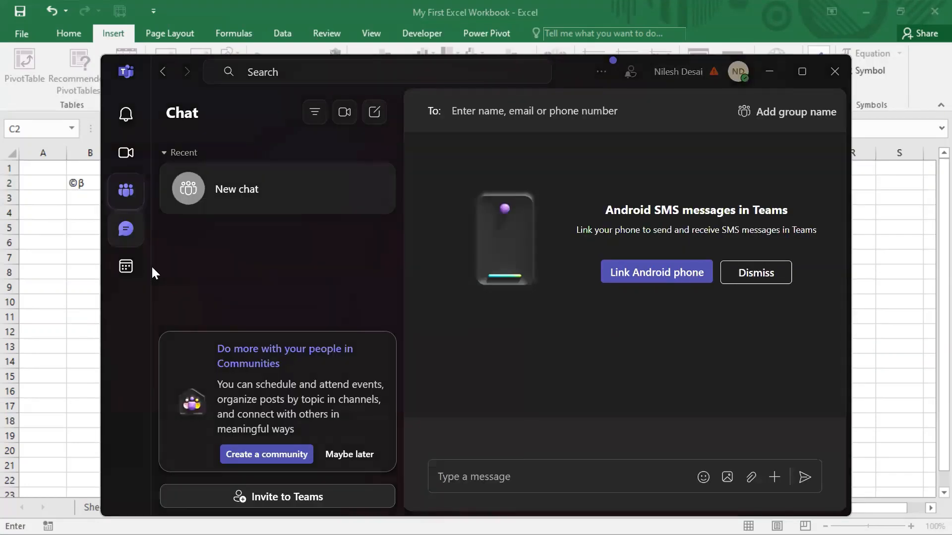
key(Escape)
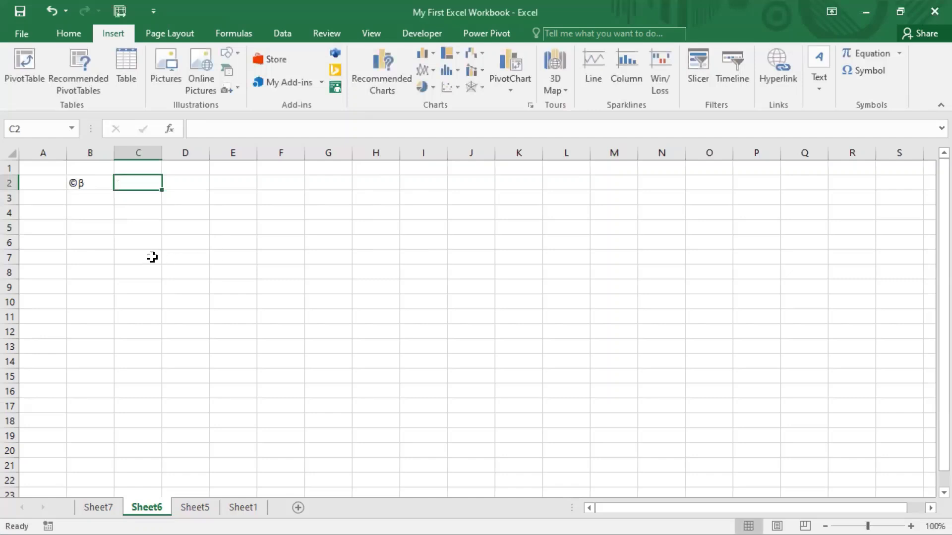
- Enter the ▐ block character in cell C2 using an Alt numeric code
click(152, 228)
click(147, 181)
key(alt)
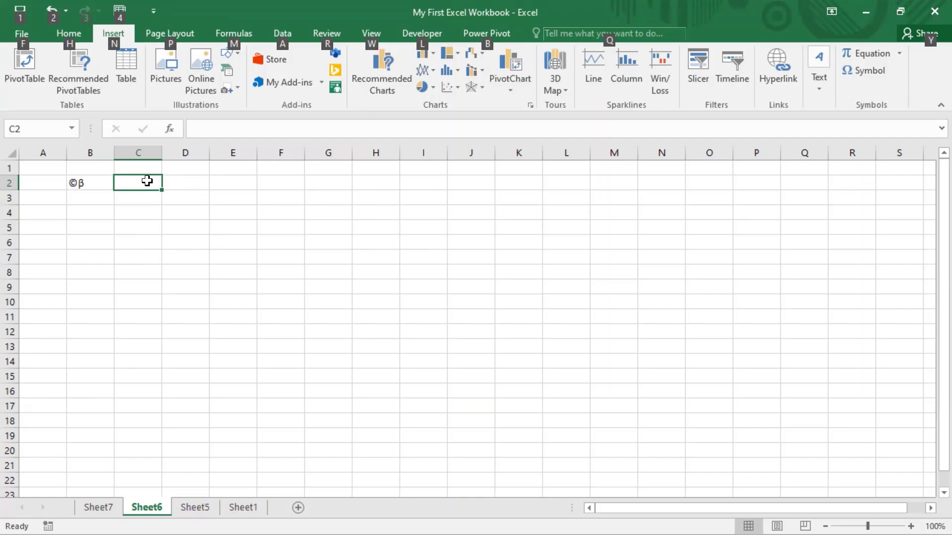
key(Escape)
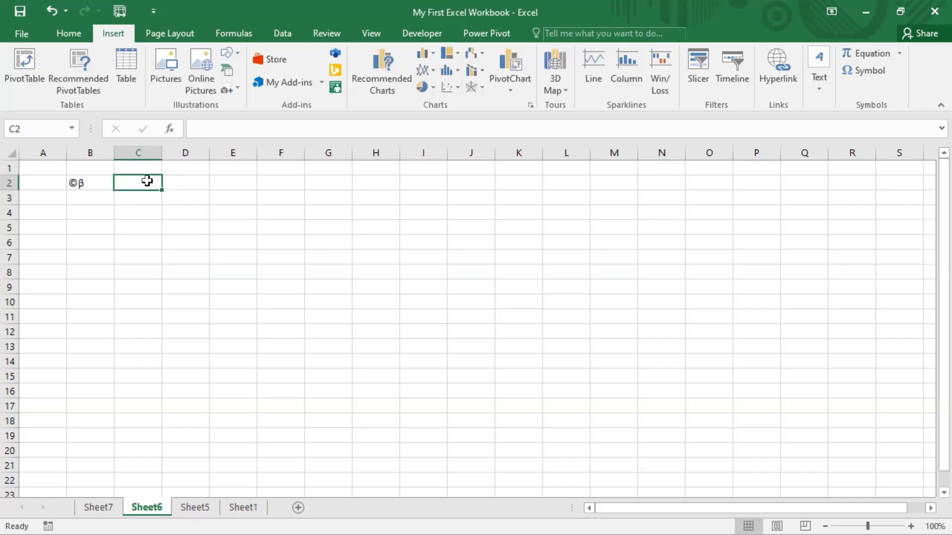
text(▐)
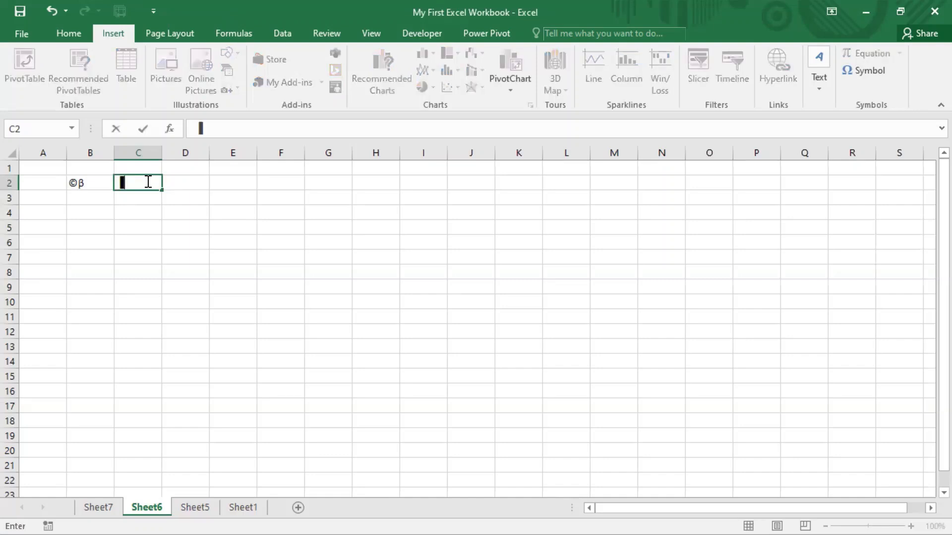
key(Return)
click(147, 181)
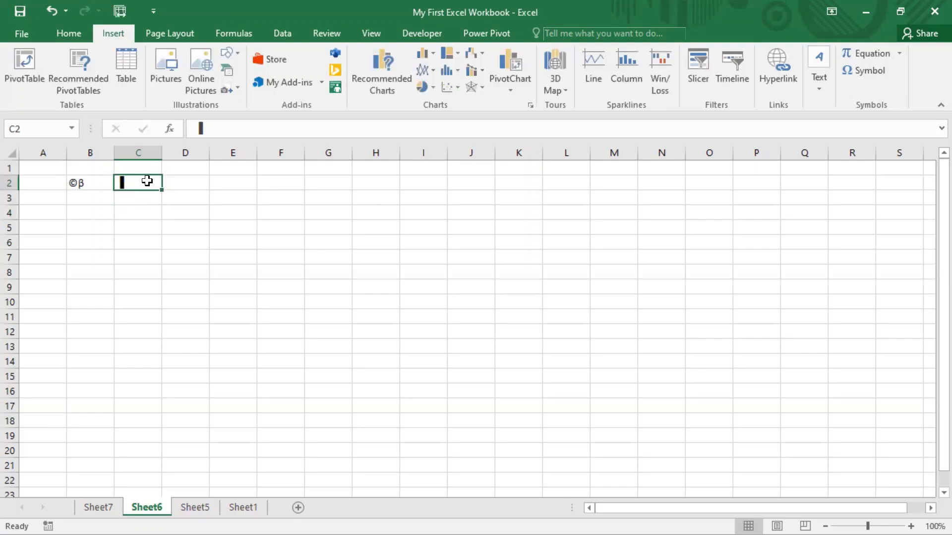
key(Return)
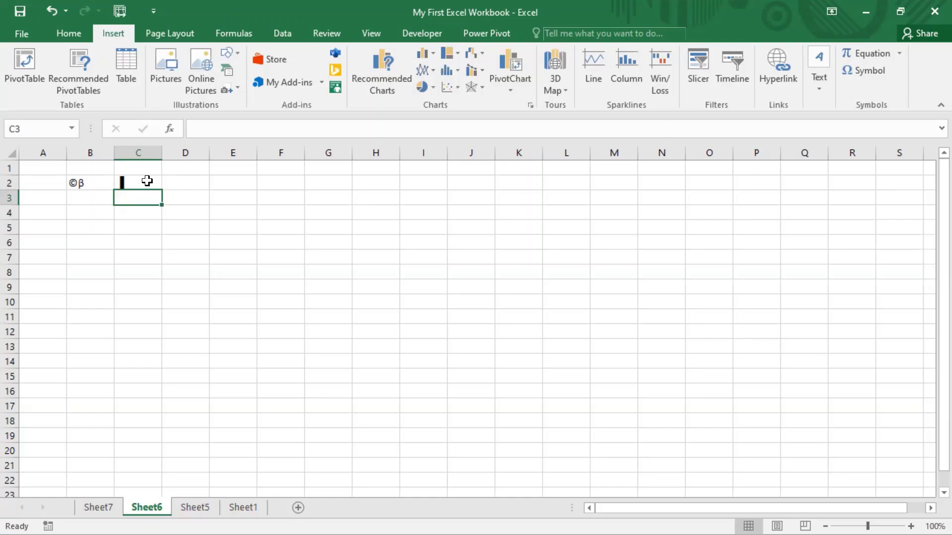
- Enter the ⌐ character in cell C4 using an Alt numeric code
key(Down)
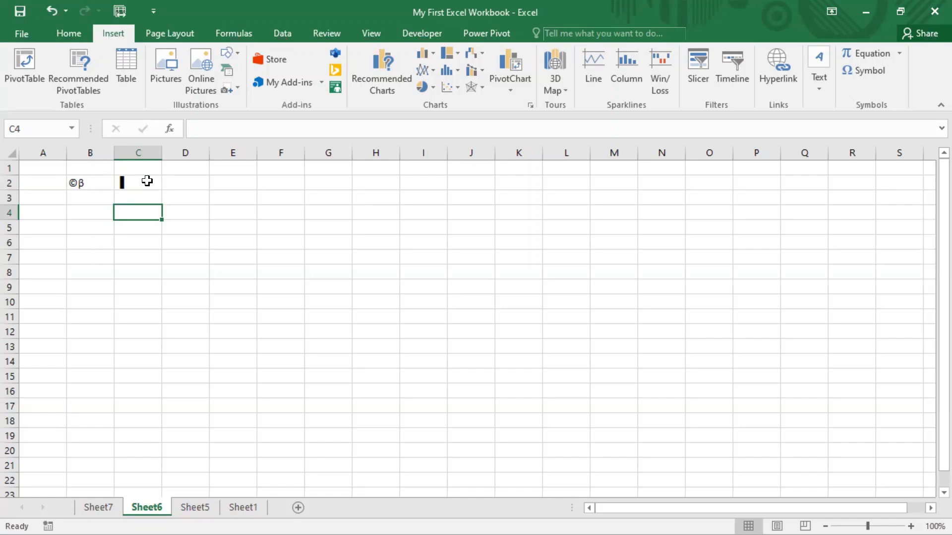
text(⌐)
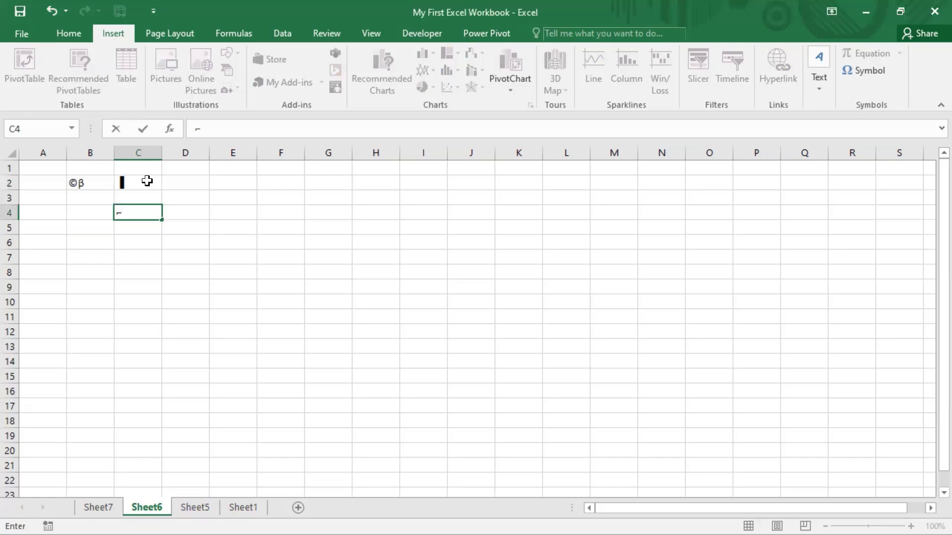
click(475, 2)
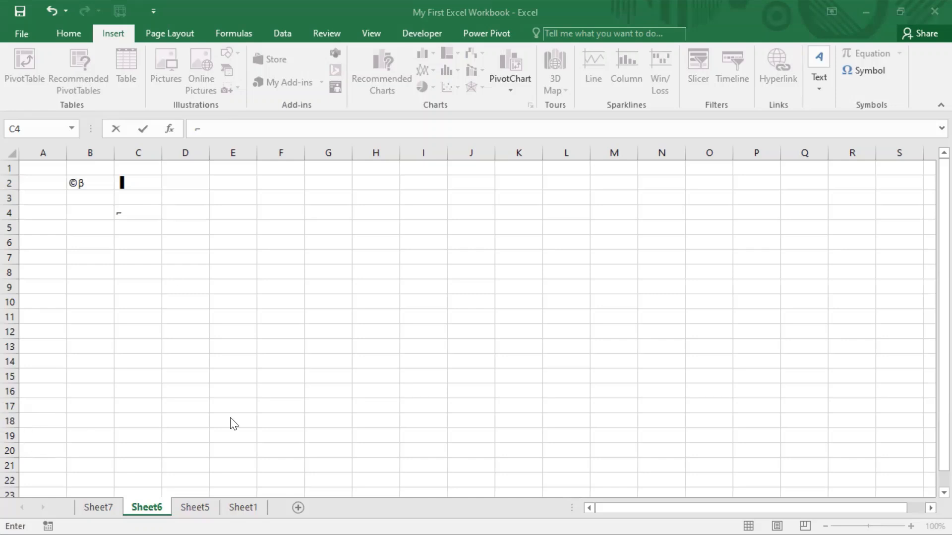
key(ctrl+Return)
- Enter two copyright signs ©© in cell C7 using Alt numeric codes
click(146, 254)
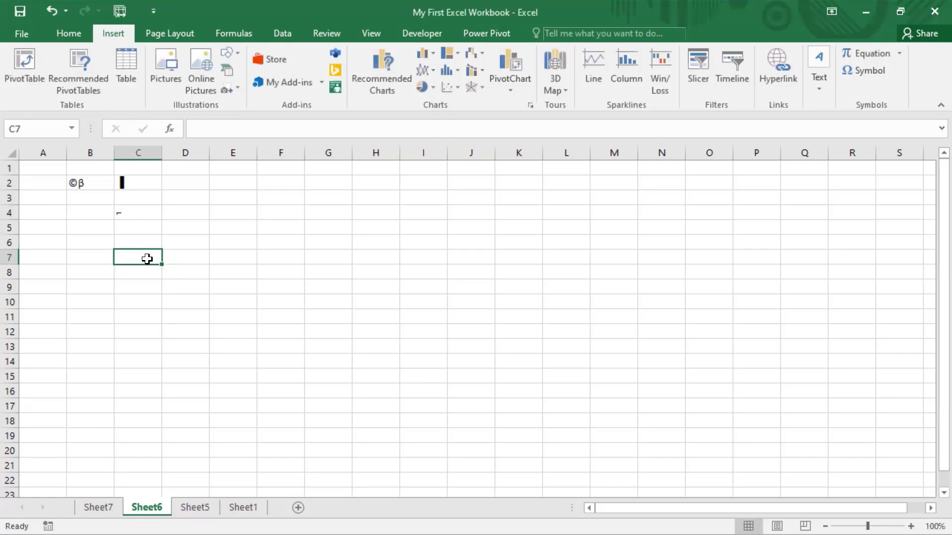
key(alt)
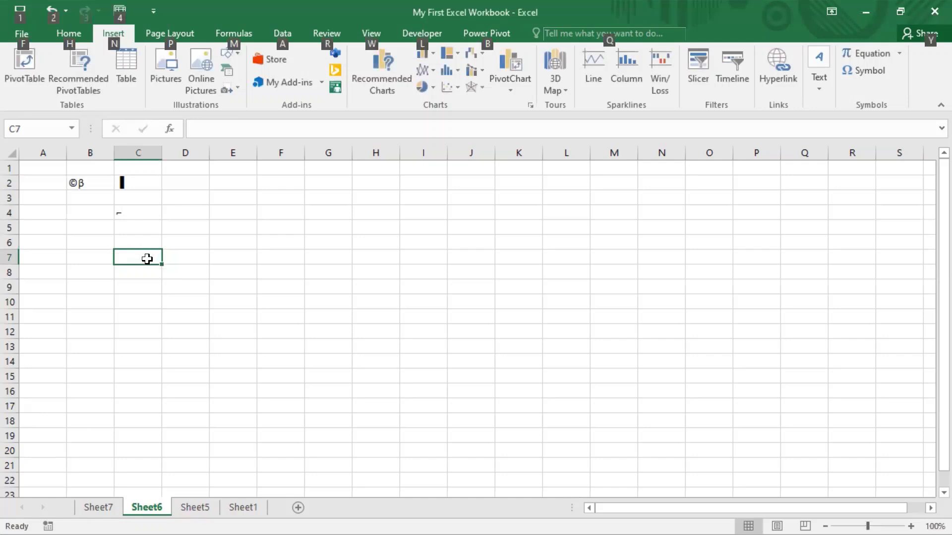
key(alt)
text(©)
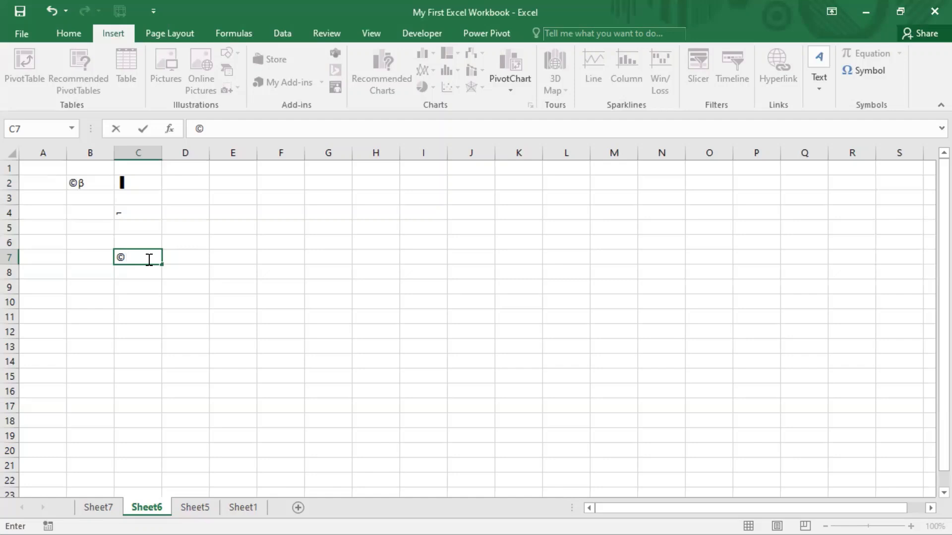
key(alt)
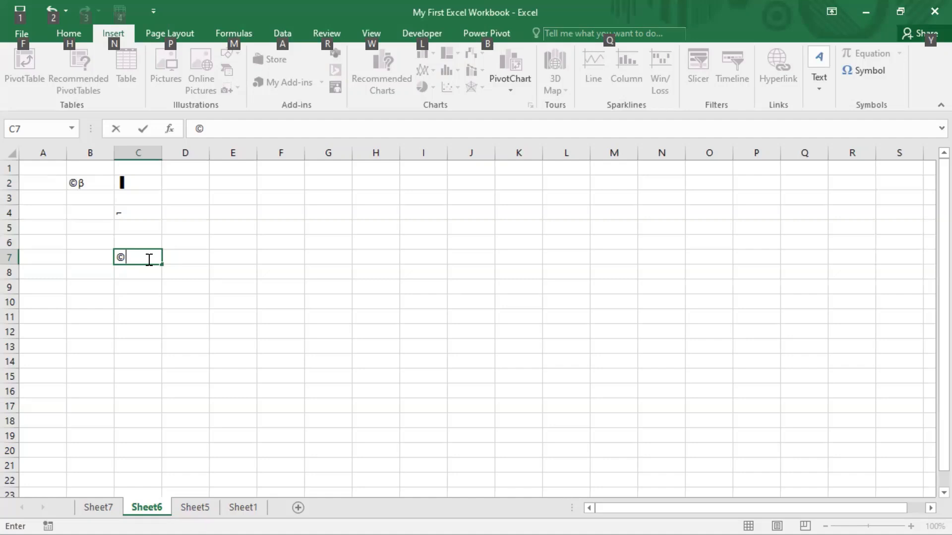
key(alt)
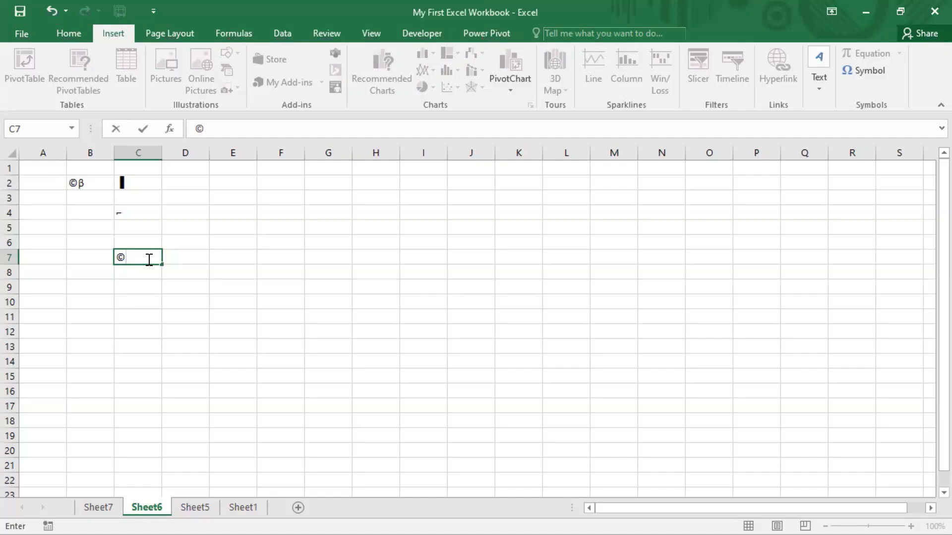
text(©)
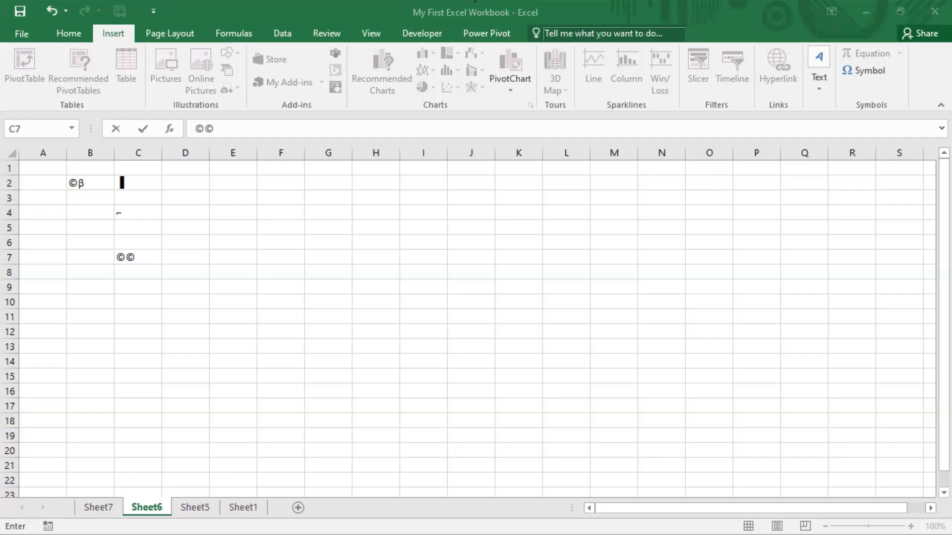
click(133, 291)
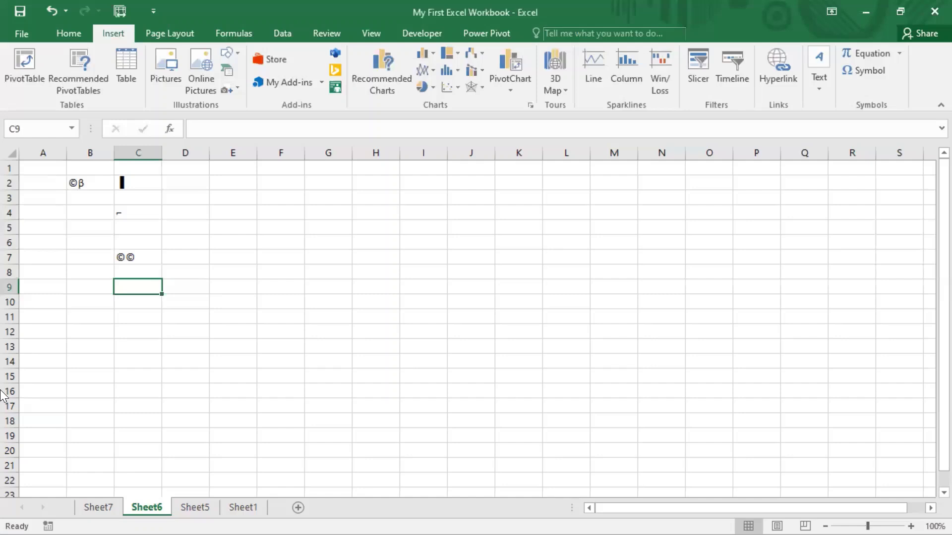
- Enter the characters Ñ and î in cell C9 using Alt numeric codes
key(alt)
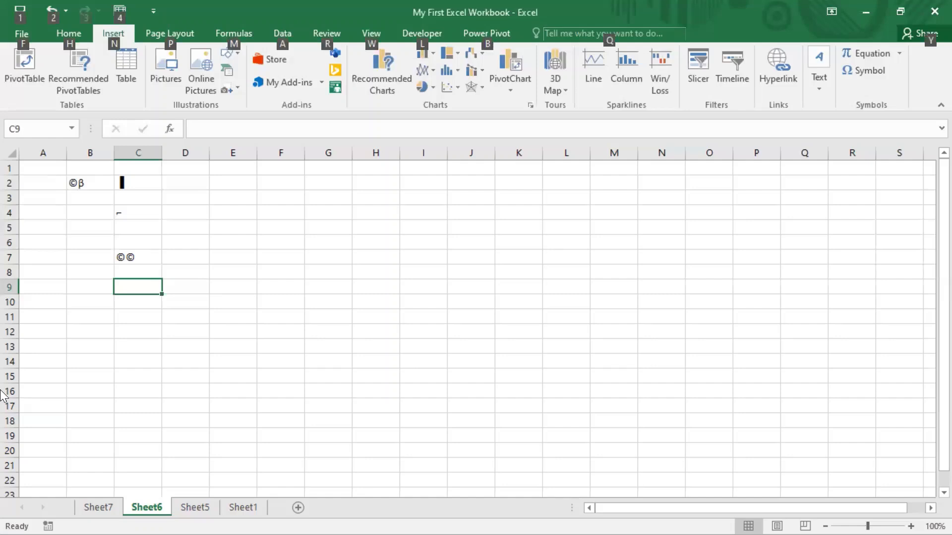
key(alt)
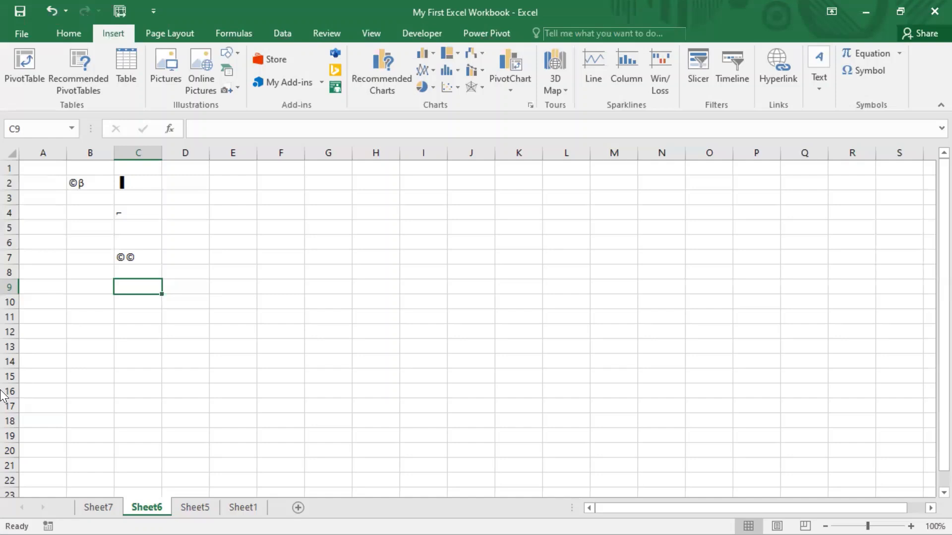
text(Ñ)
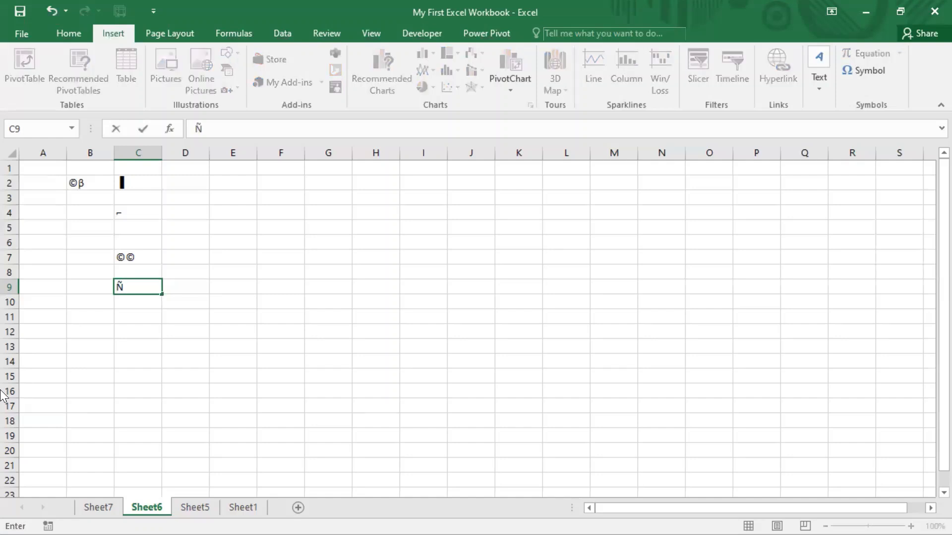
key(alt)
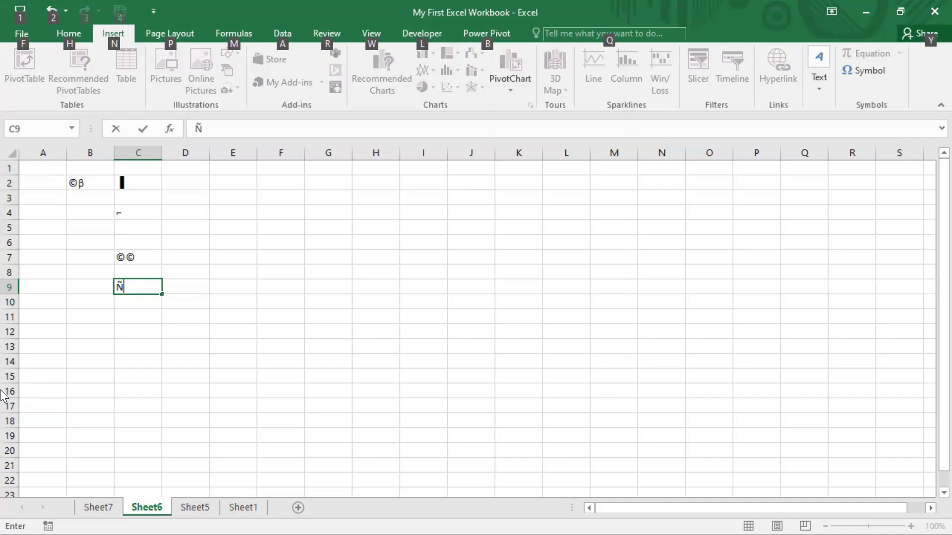
key(alt)
text(î)
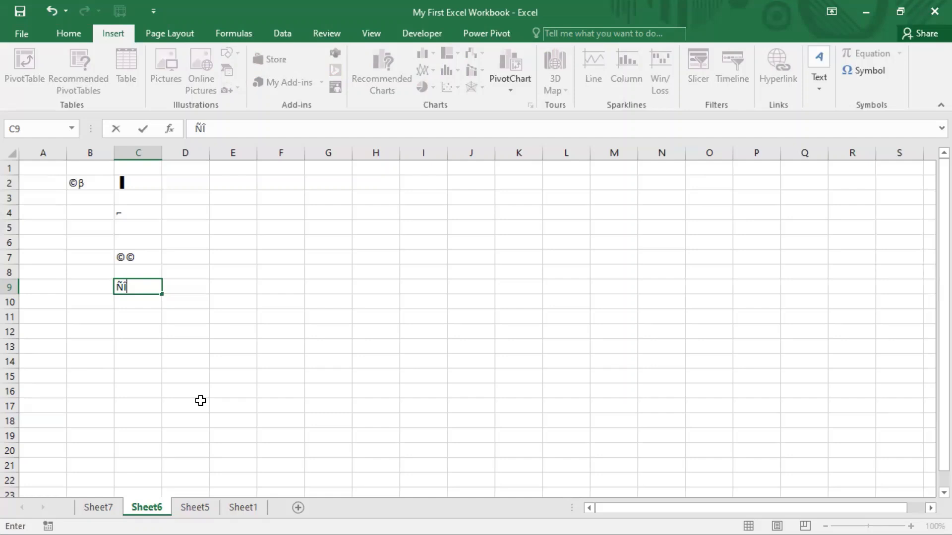
- Append the Ë character to cell C9 with an Alt numeric code and confirm the entry
key(alt)
key(alt)
key(alt)
text(╥)
key(BackSpace)
key(BackSpace)
text(Ë)
click(609, 33)
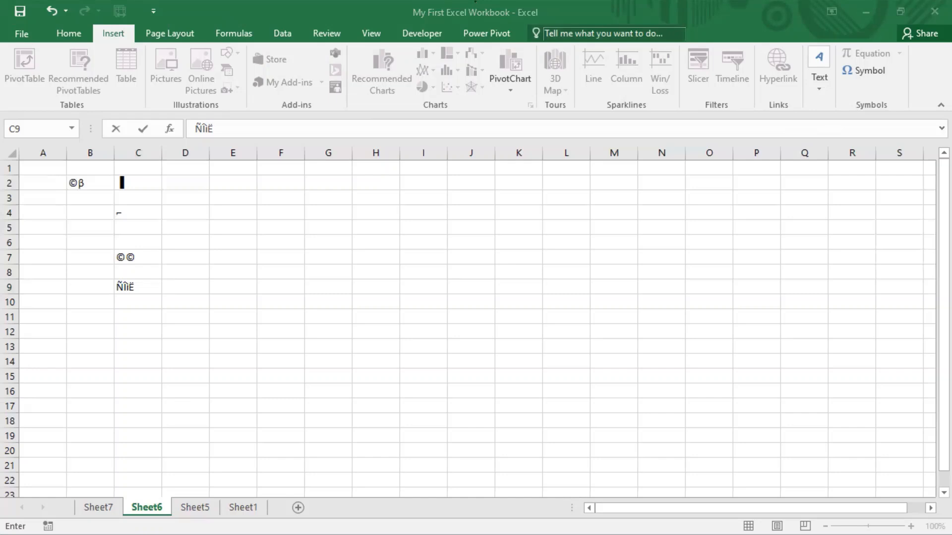
click(176, 269)
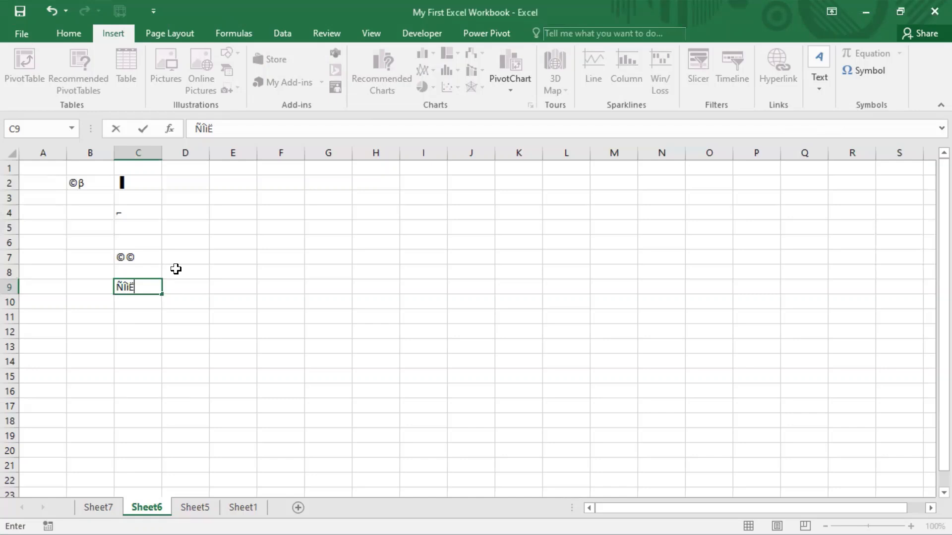
key(Return)
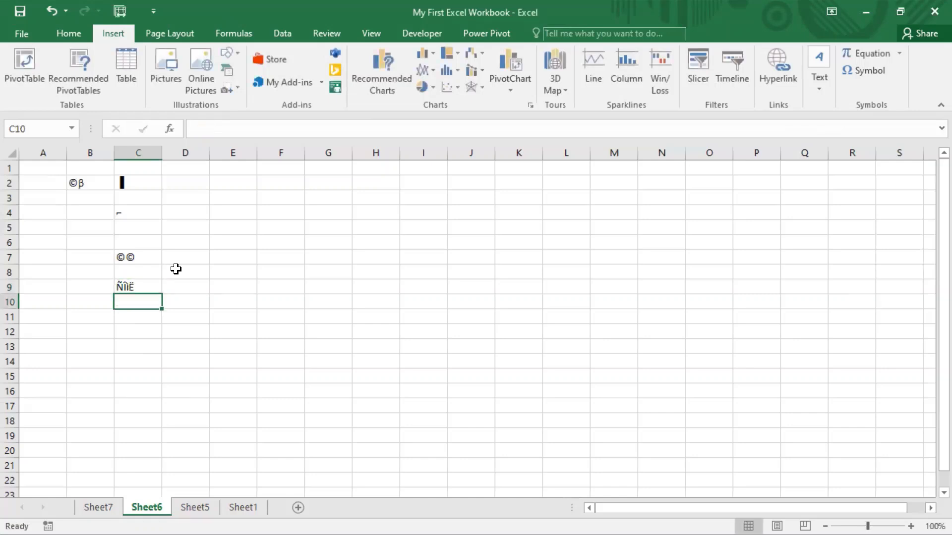
- Enter the ™ trademark sign in cell D4 using an Alt numeric code
key(Right)
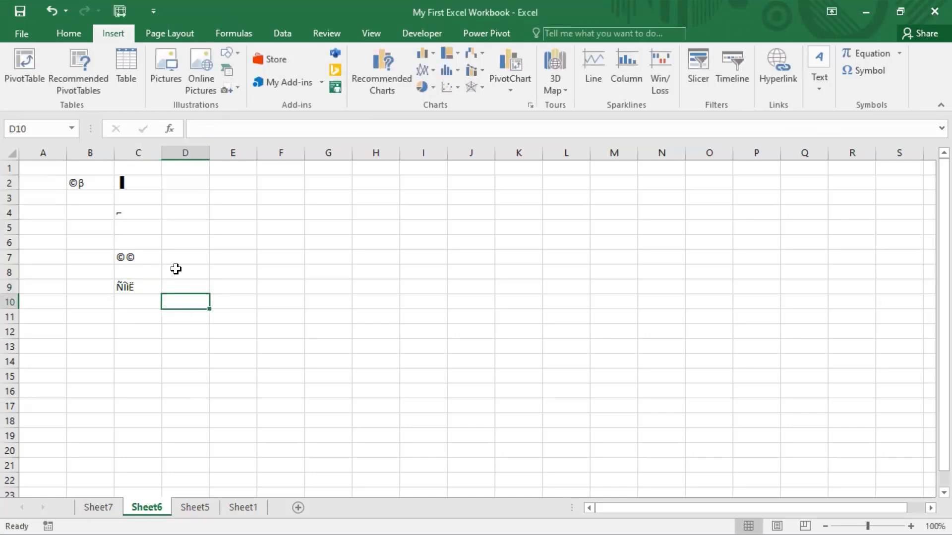
key(Up)
key(Up)
key(Up)
key(Up)
key(Up)
key(Up)
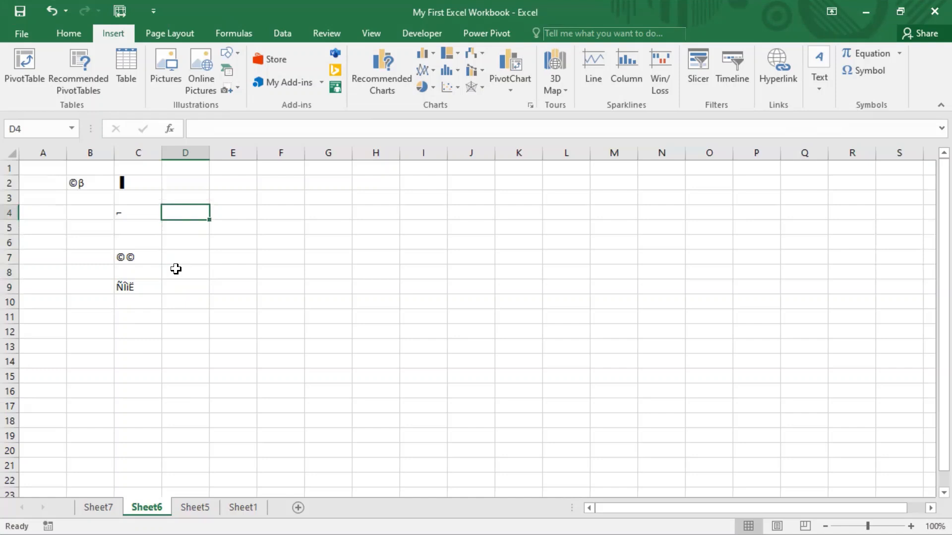
key(alt)
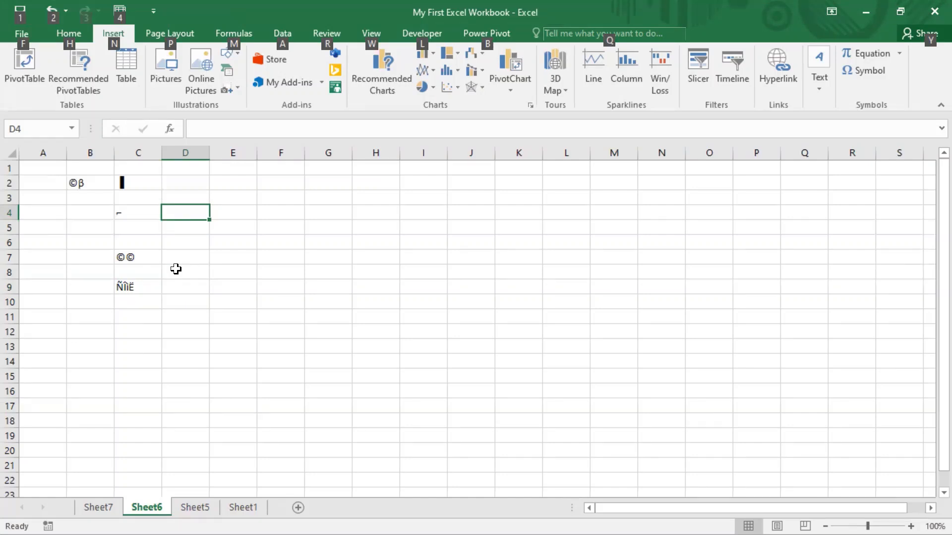
key(alt)
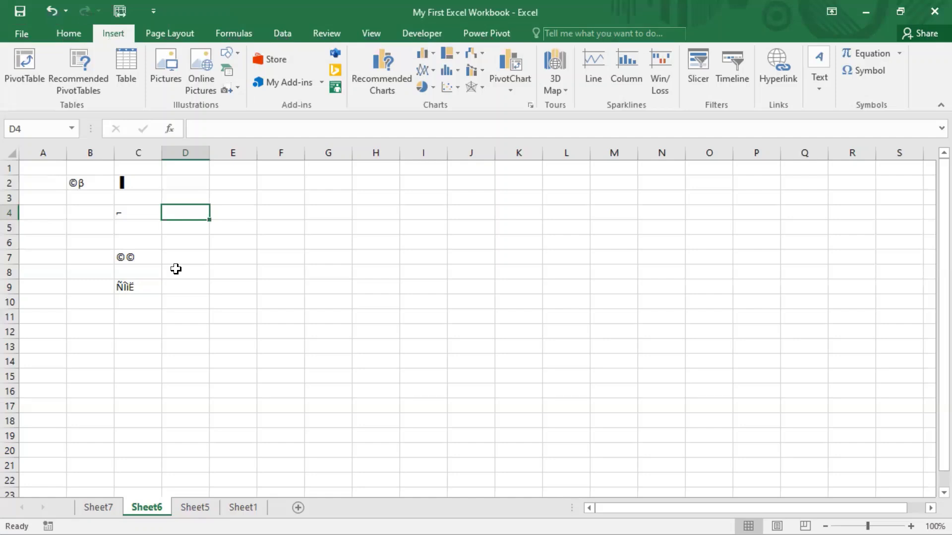
text(™)
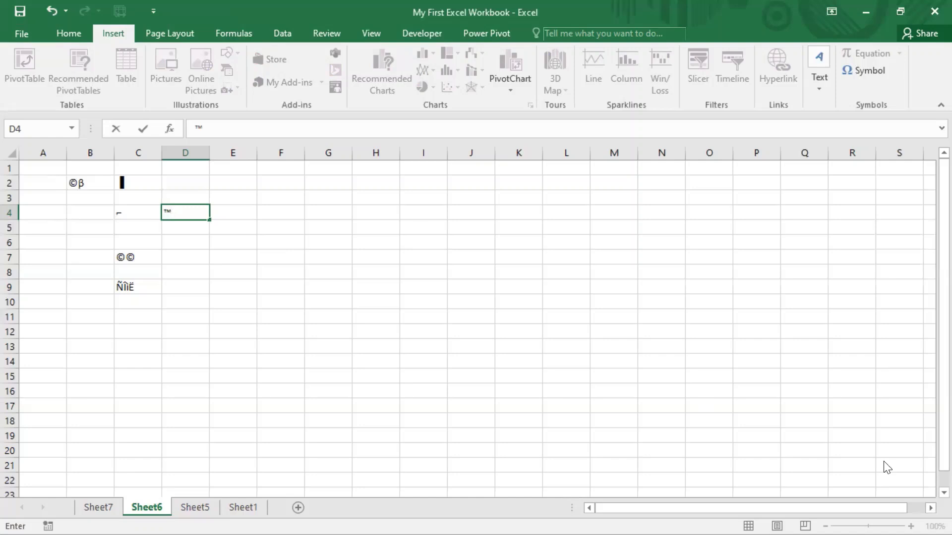
click(436, 214)
scroll(439, 216, up, 5)
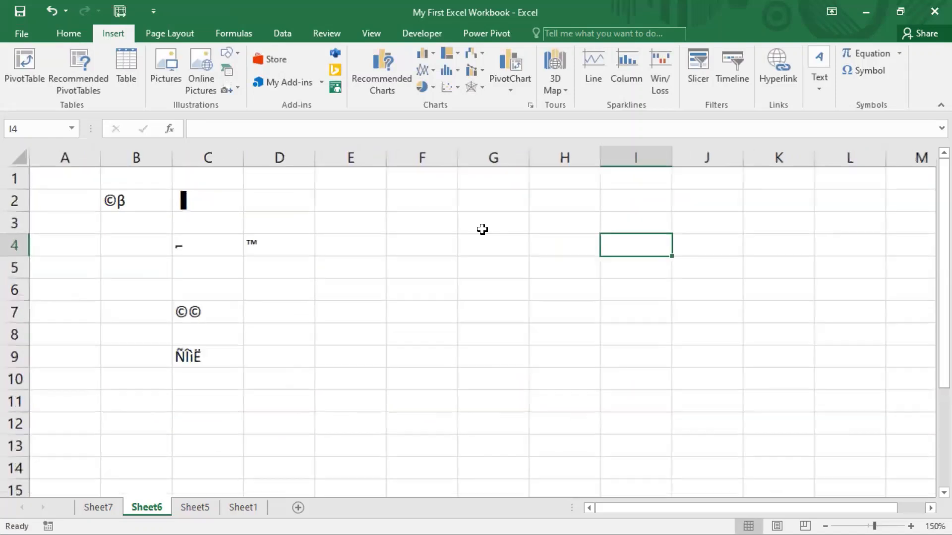
click(272, 252)
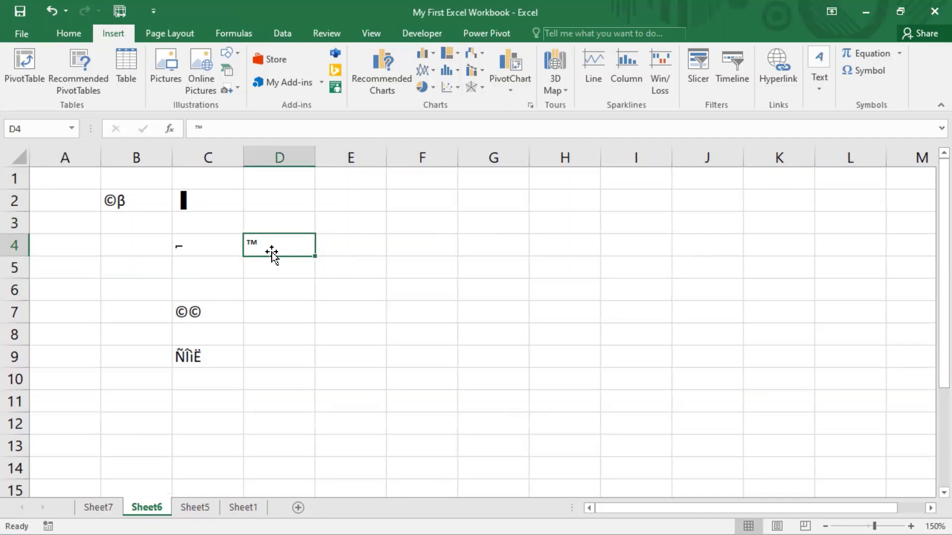